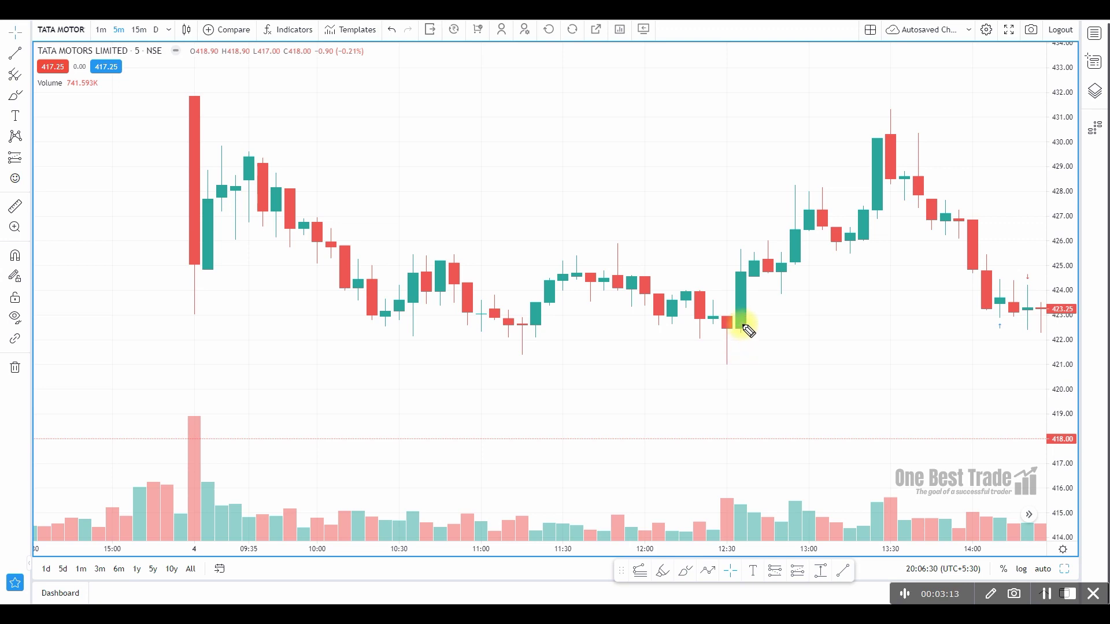
Annotate the 12:30 candle freehand with a bracketed entry arrow to M, plus underlined target (Tg) and stop-loss (SL) branches.
click(724, 316)
mouse_move(804, 324)
mouse_down()
mouse_move(867, 322)
mouse_move(819, 330)
mouse_up()
mouse_move(709, 264)
mouse_down()
mouse_move(718, 366)
mouse_move(765, 372)
mouse_move(777, 361)
mouse_move(817, 373)
mouse_move(743, 261)
mouse_move(746, 275)
mouse_move(770, 253)
mouse_move(776, 279)
mouse_up()
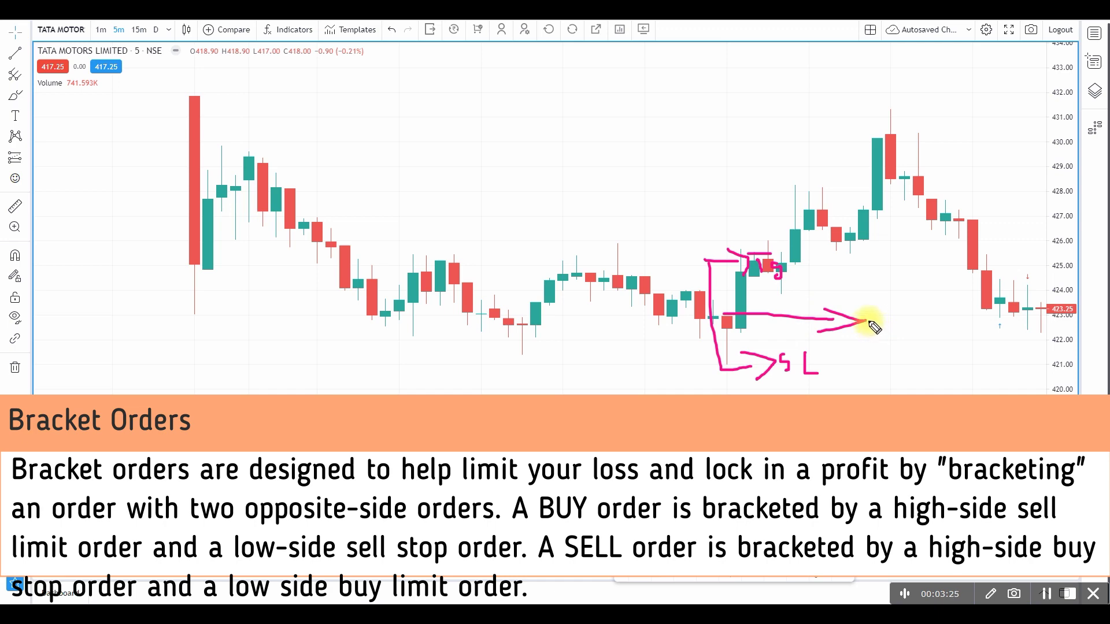
drag(777, 392, 812, 392)
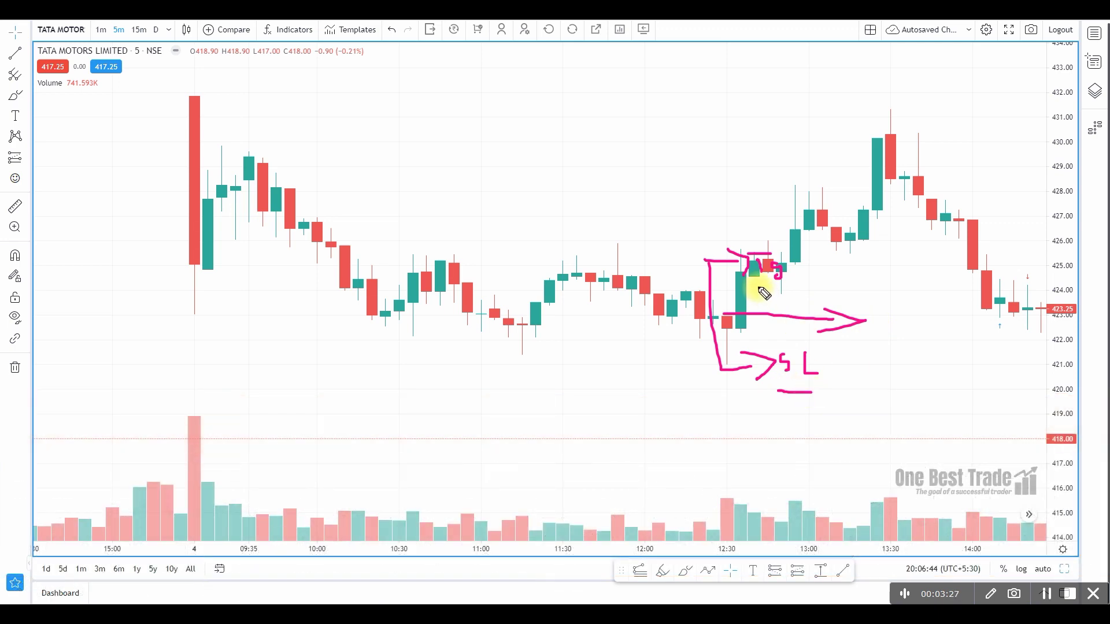
drag(754, 284, 787, 283)
drag(875, 315, 879, 326)
Sketch a second order diagram around the 14:00 candles with an entry arrow, an underlined SL branch and an upper target branch.
mouse_move(894, 316)
mouse_down()
mouse_move(916, 334)
mouse_move(1005, 313)
mouse_move(981, 321)
mouse_up()
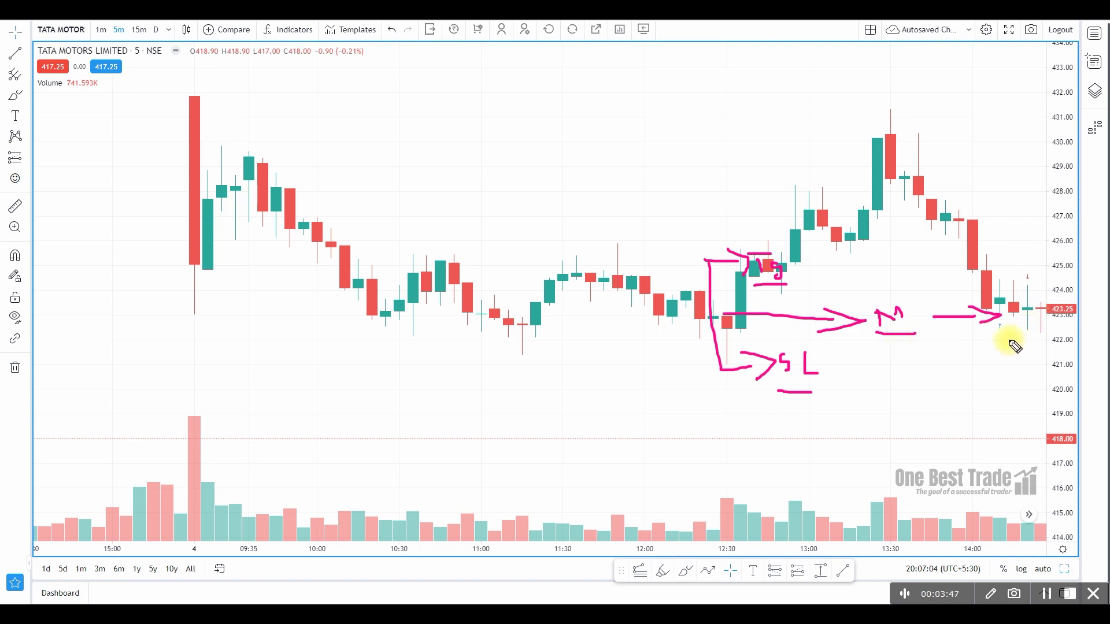
mouse_move(937, 334)
mouse_down()
mouse_move(941, 364)
mouse_move(976, 363)
mouse_up()
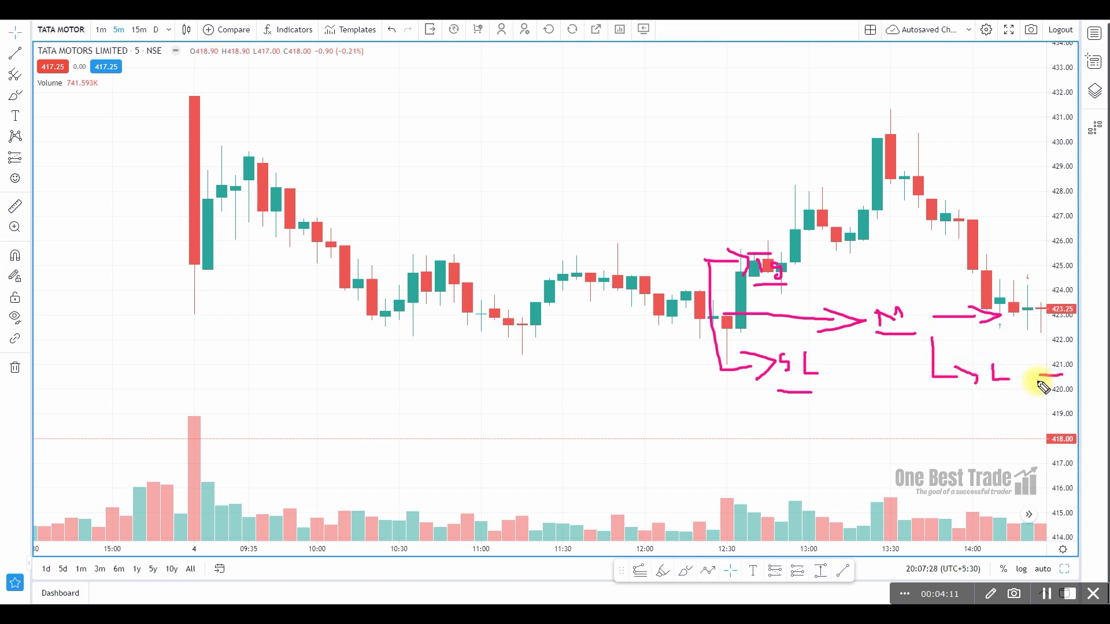
drag(1039, 374, 1061, 375)
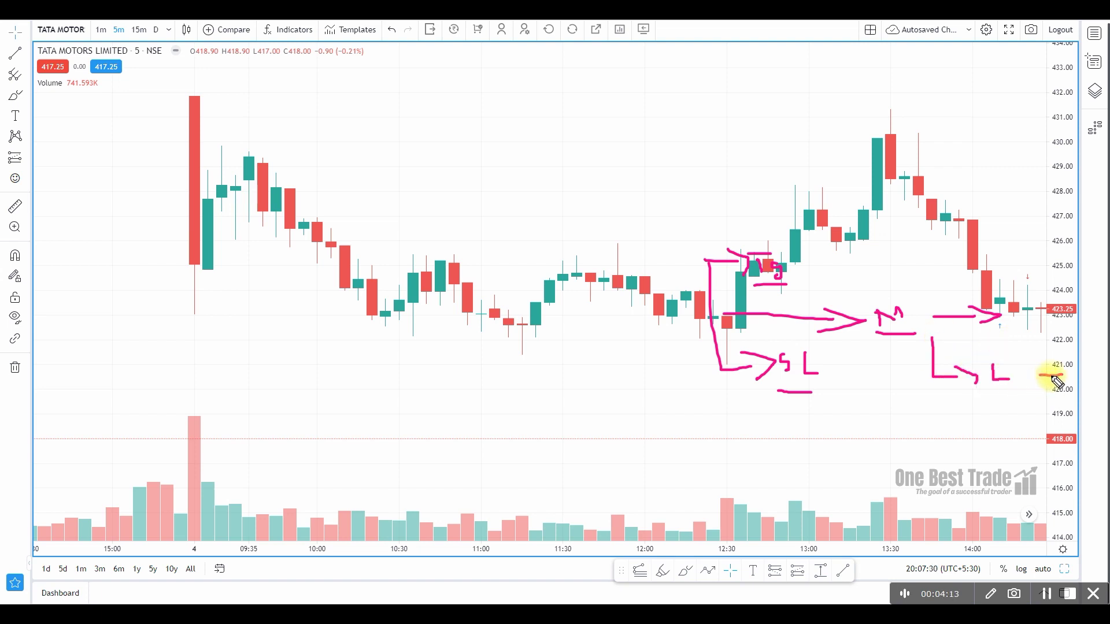
drag(1040, 317, 1068, 318)
drag(949, 389, 1003, 386)
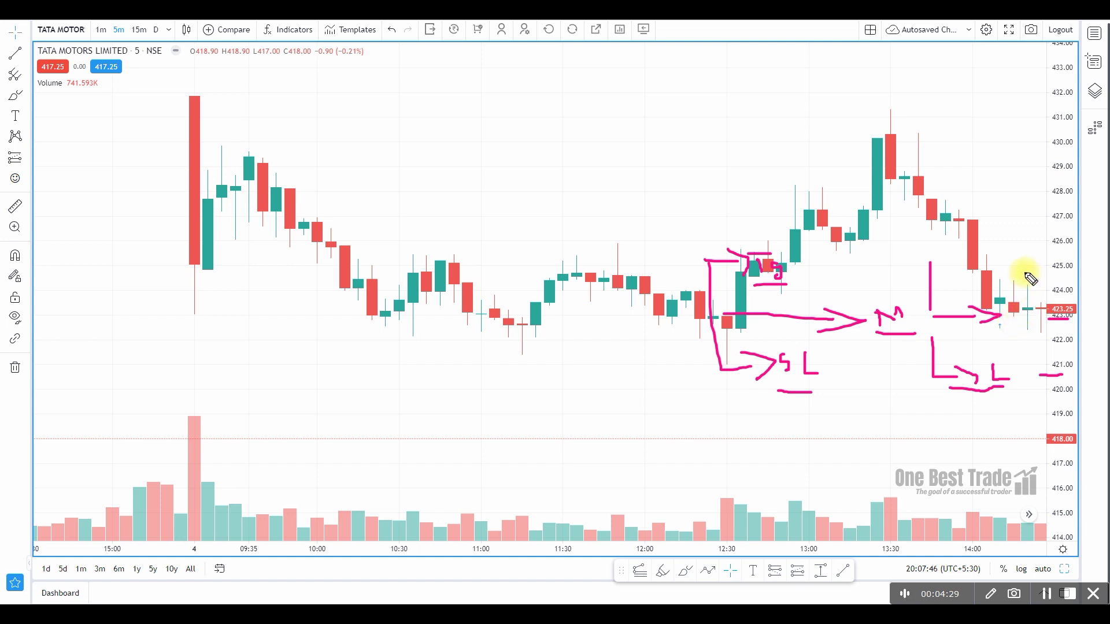
drag(1017, 264, 1025, 265)
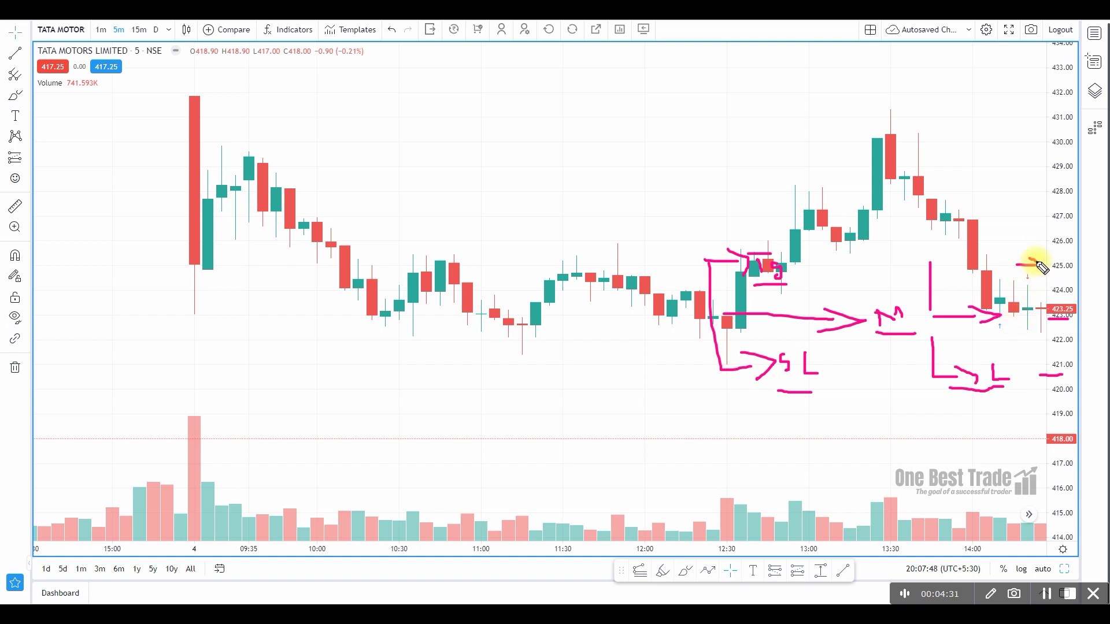
drag(930, 262, 952, 262)
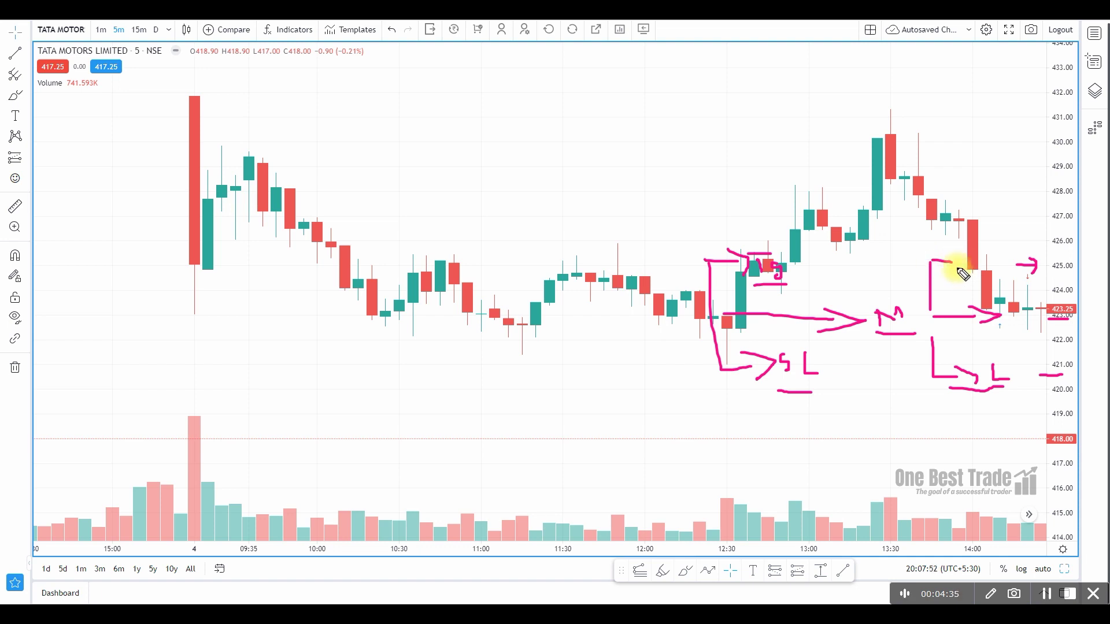
mouse_move(954, 239)
mouse_down()
mouse_move(956, 251)
mouse_move(956, 231)
mouse_move(992, 249)
mouse_move(996, 224)
mouse_move(1006, 248)
mouse_move(1023, 251)
mouse_up()
drag(952, 254, 1020, 252)
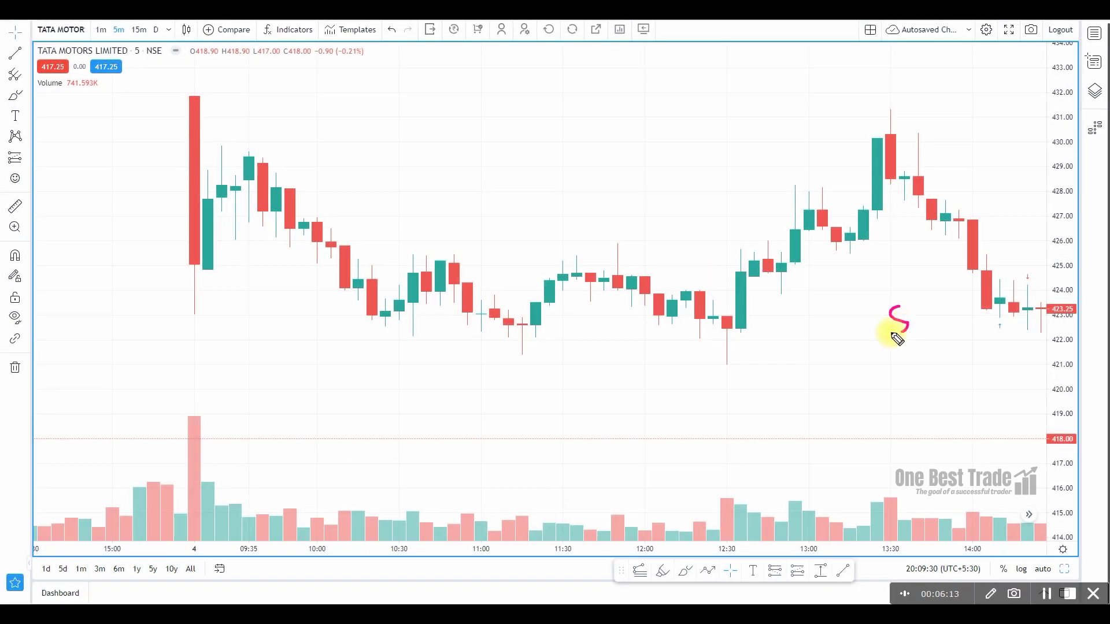
Draw a three-branch bracket labelled S near the 14:00 candles, with arrows to M and an underlined SL marked M/L.
drag(896, 330, 886, 331)
drag(922, 276, 949, 358)
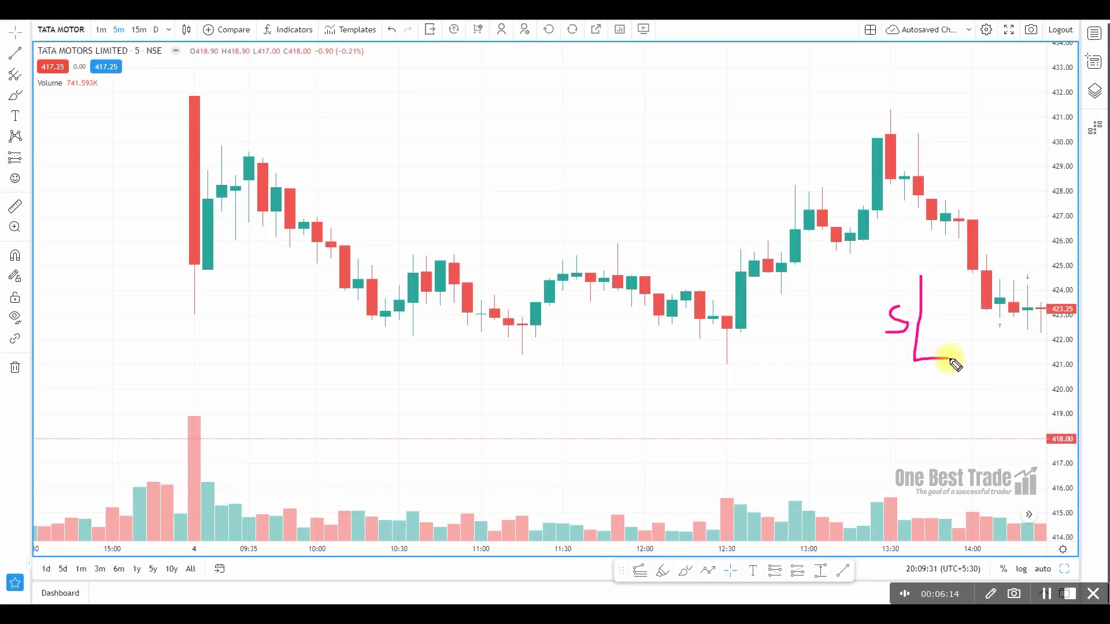
drag(922, 274, 955, 272)
mouse_move(923, 322)
mouse_down()
mouse_move(978, 310)
mouse_move(987, 324)
mouse_move(1043, 335)
mouse_up()
mouse_move(950, 349)
mouse_down()
mouse_move(998, 362)
mouse_move(1039, 349)
mouse_move(1042, 370)
mouse_up()
mouse_move(1049, 339)
mouse_down()
mouse_move(1049, 370)
mouse_move(1083, 369)
mouse_up()
drag(962, 386, 1050, 375)
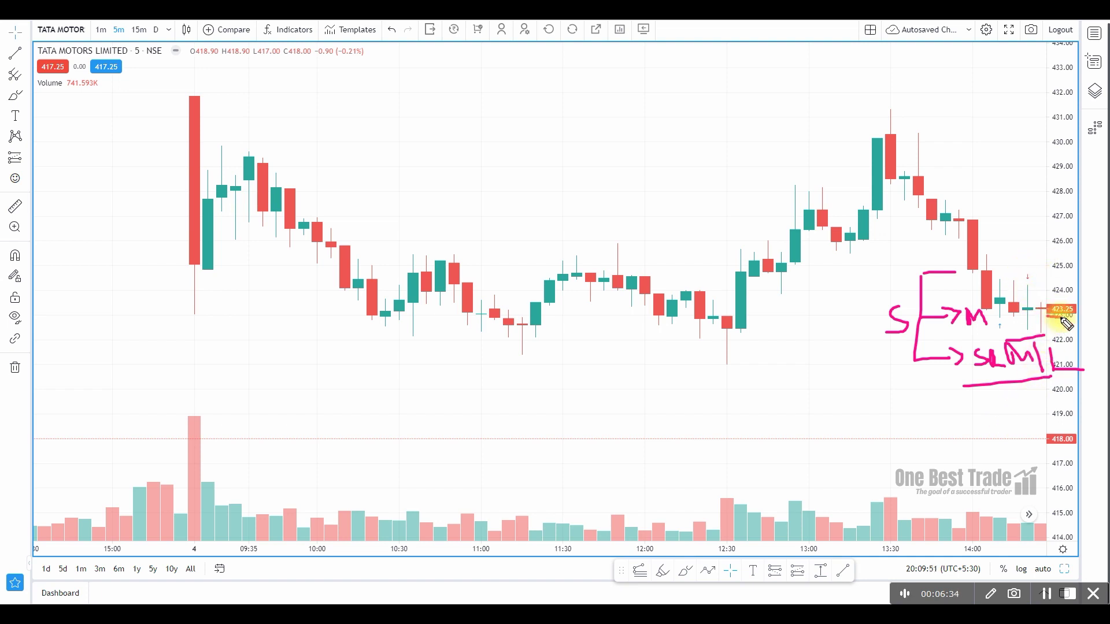
mouse_move(1026, 267)
mouse_down()
mouse_move(1041, 267)
mouse_move(985, 272)
mouse_move(1005, 276)
mouse_up()
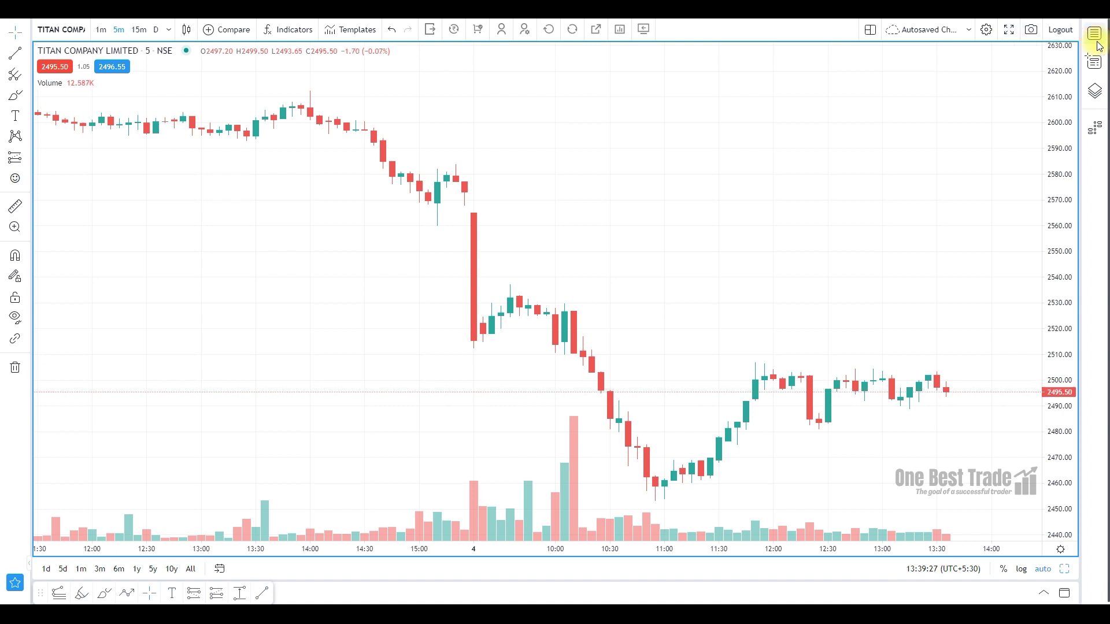
Show the watchlist and load the TATAMOTORS-EQ chart from it.
click(1095, 35)
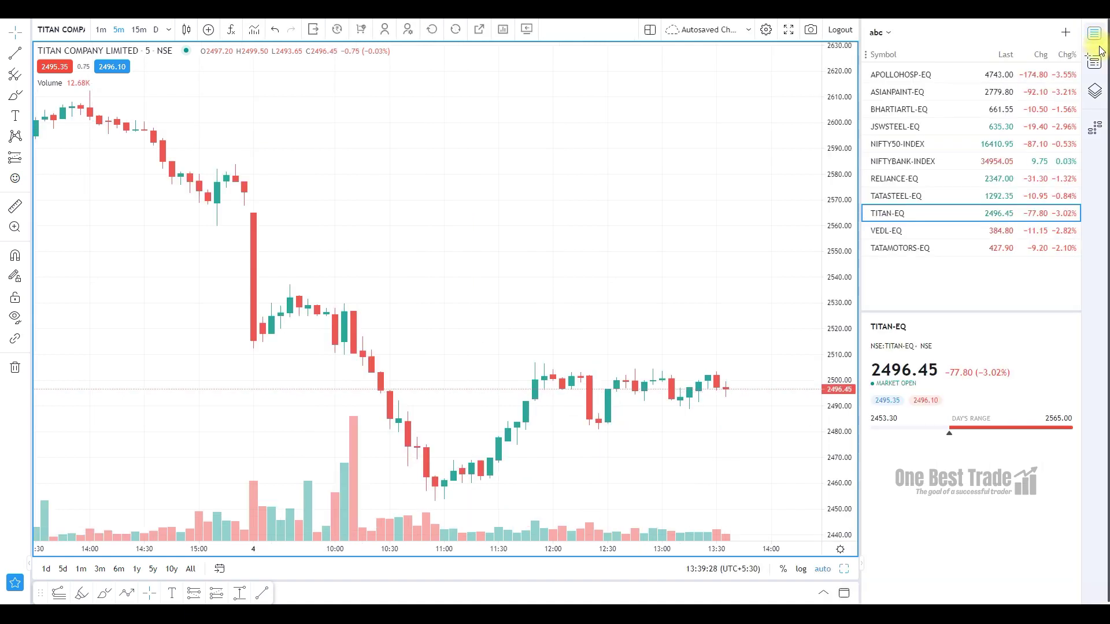
click(903, 248)
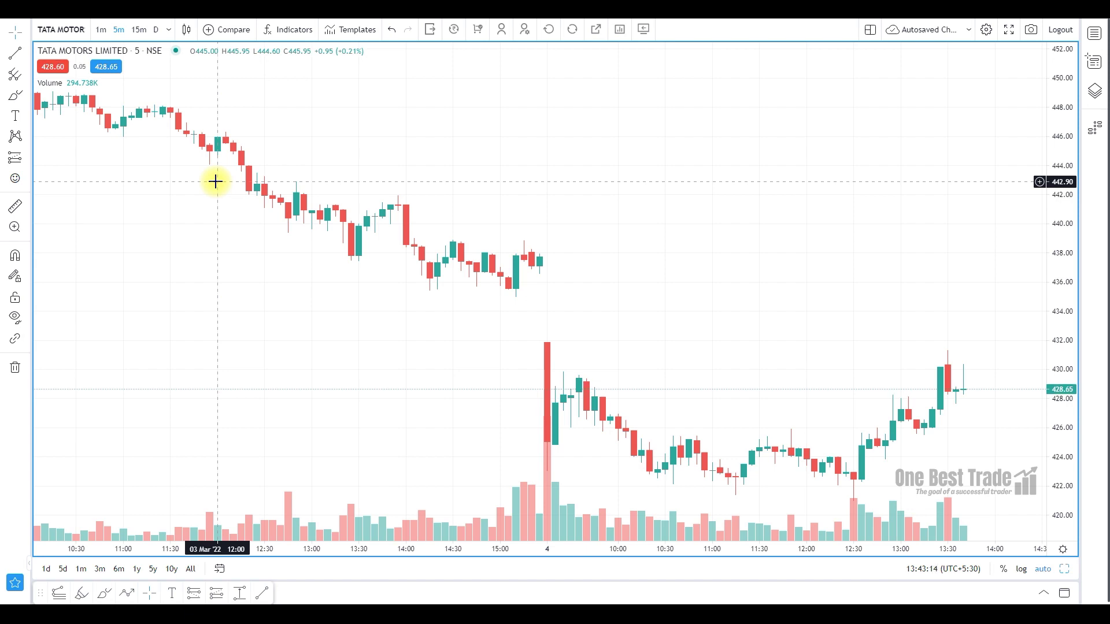
View the TATAMOTORS-EQ buy ticket for a market order and for a limit order at 425.10, hiding each without submitting.
click(113, 72)
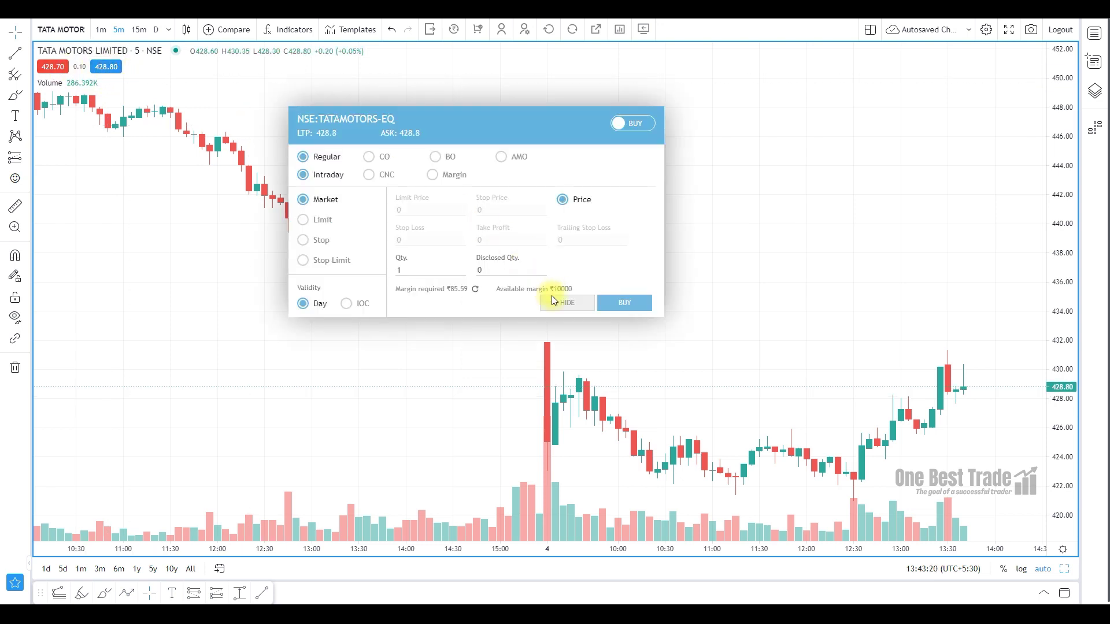
click(553, 302)
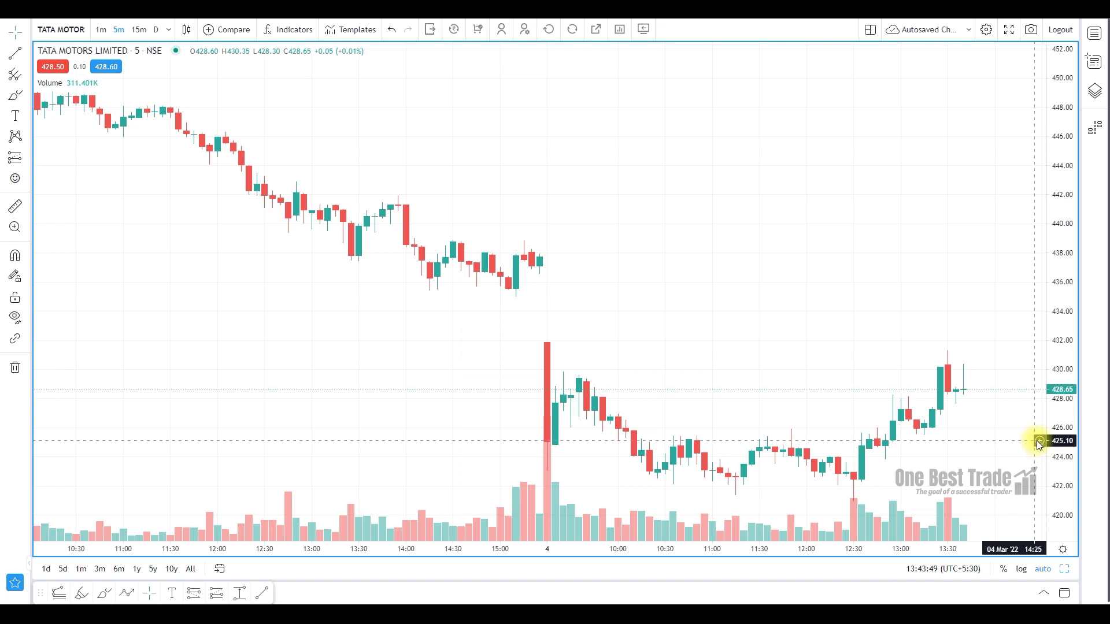
click(1038, 441)
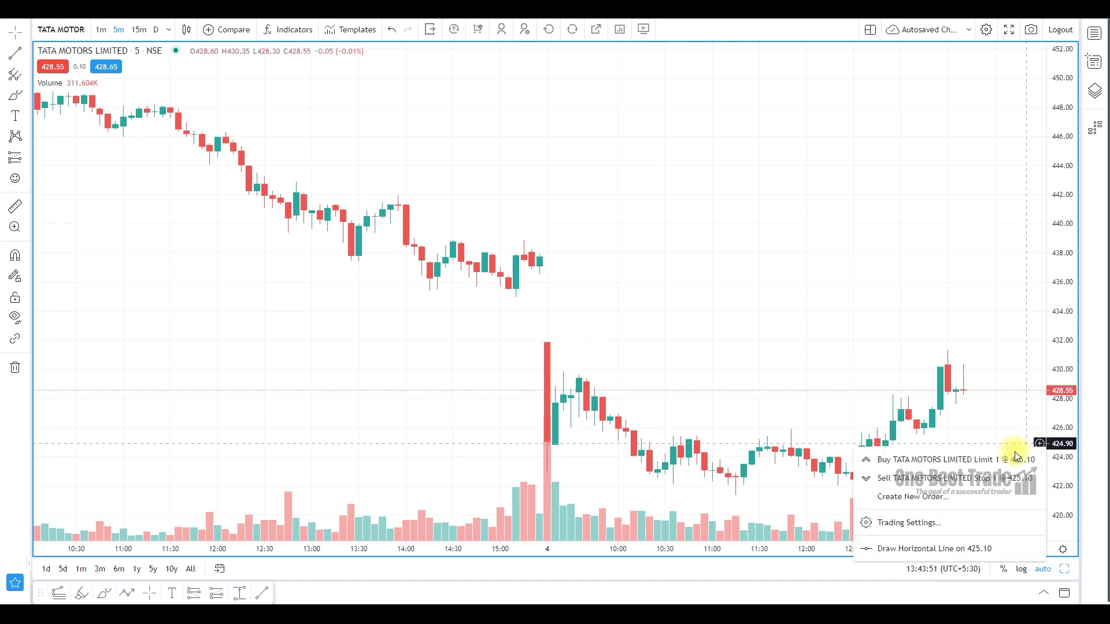
click(982, 460)
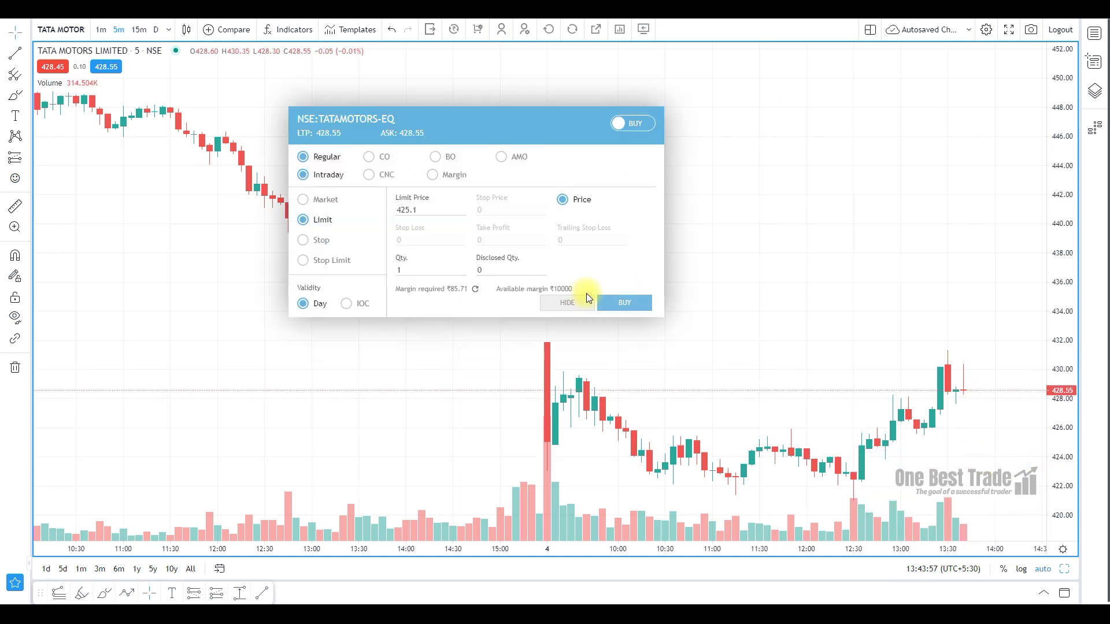
click(566, 302)
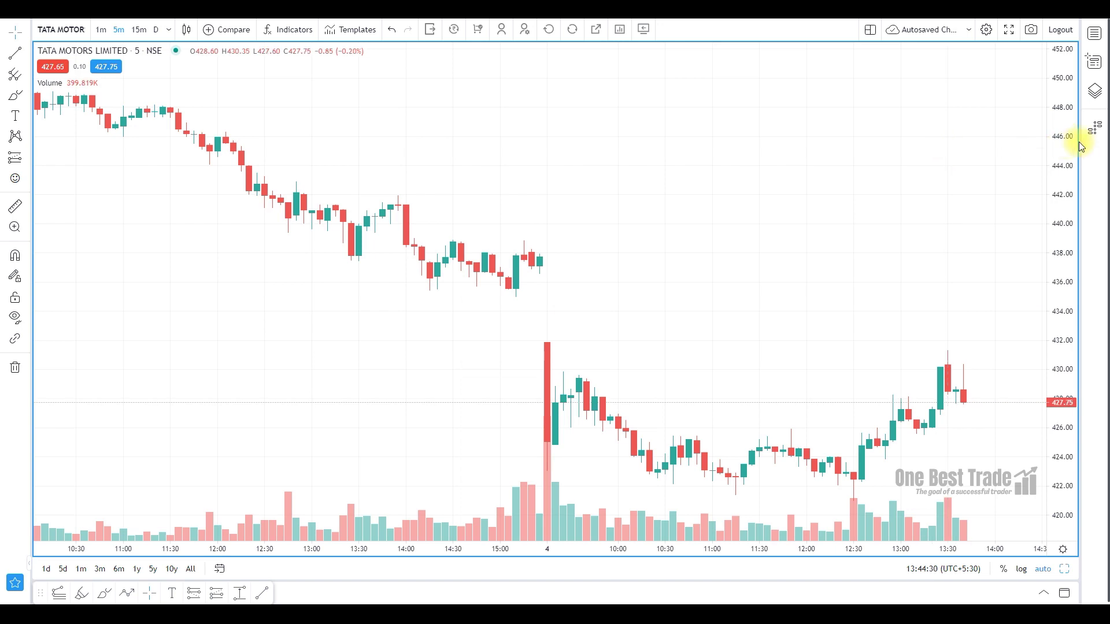
Show the TATAMOTORS-EQ market depth ladder and open a market buy ticket from it.
click(1094, 132)
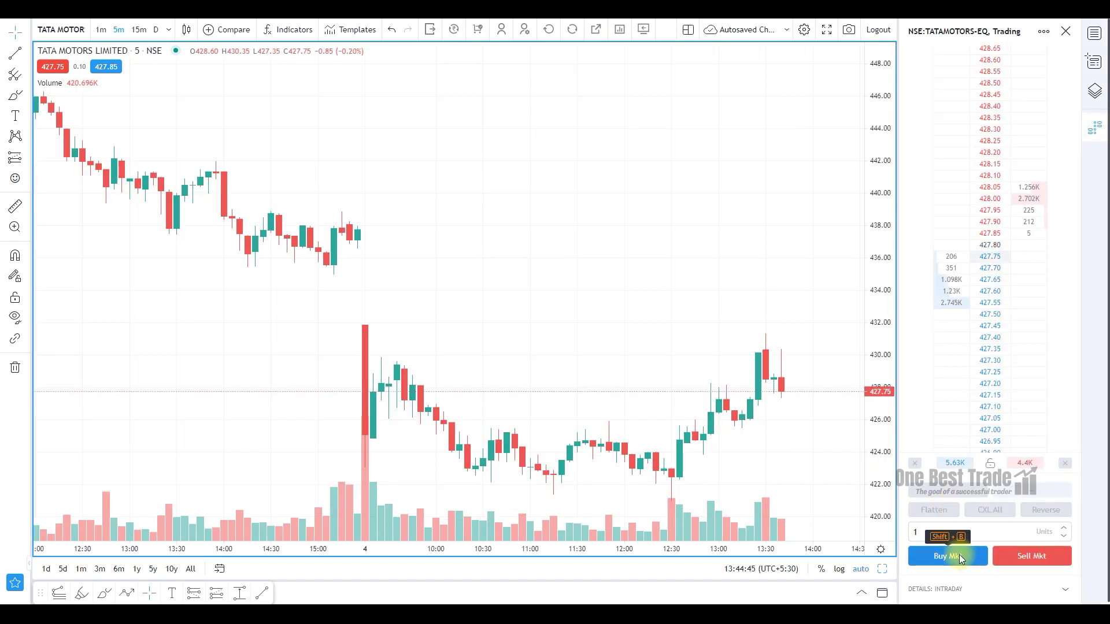
click(959, 555)
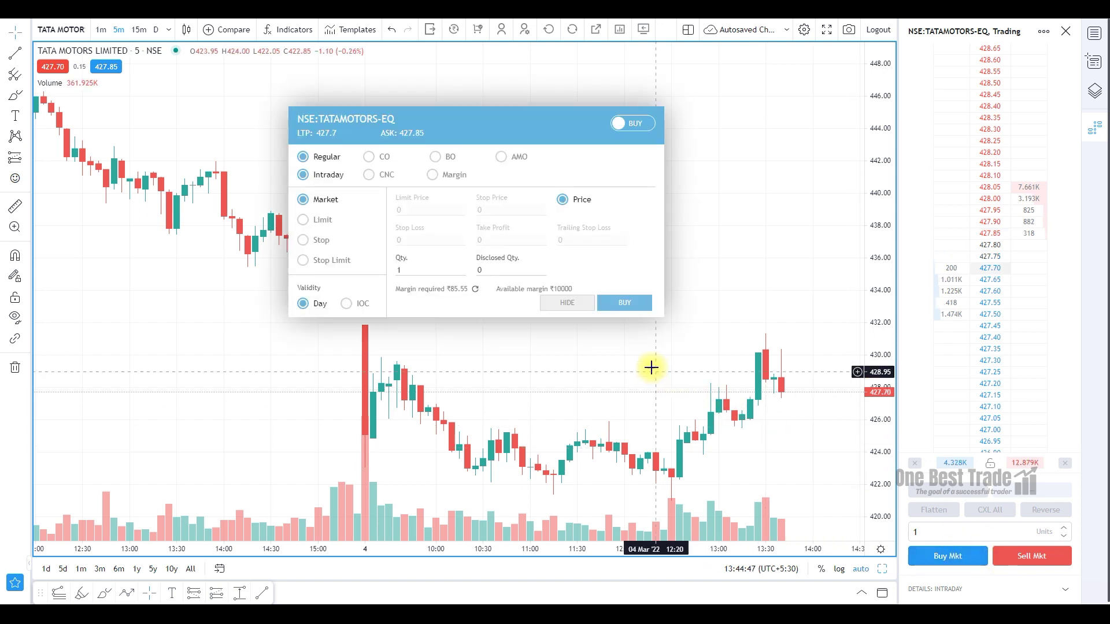
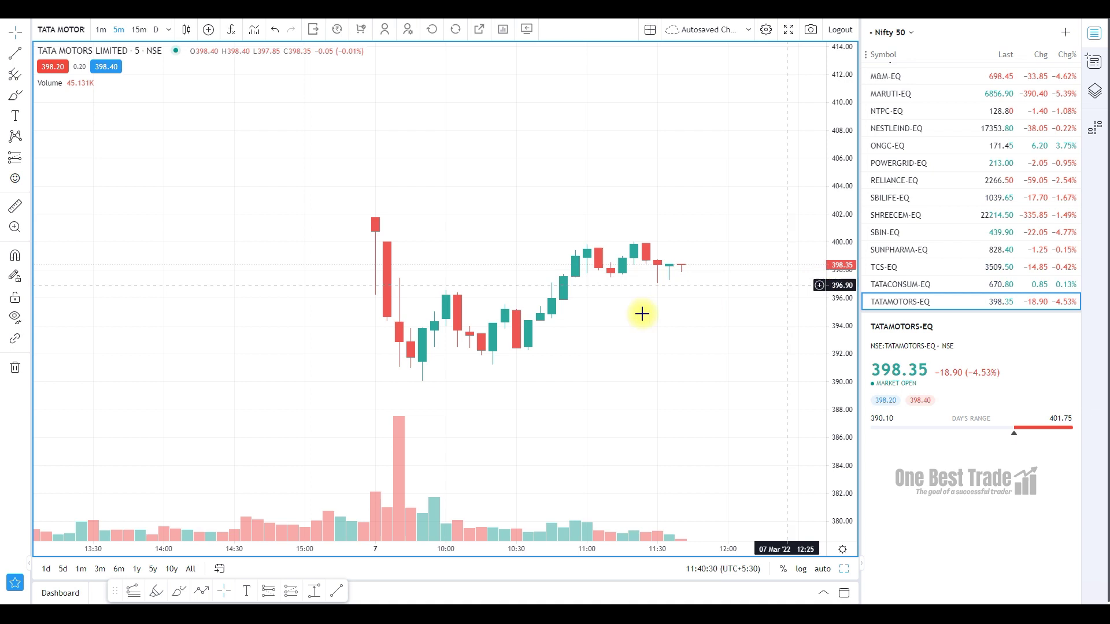
Place a long position drawing on the 10:35 candle with entry at 394.35 and tighten its stop to 391.65.
click(290, 591)
click(528, 320)
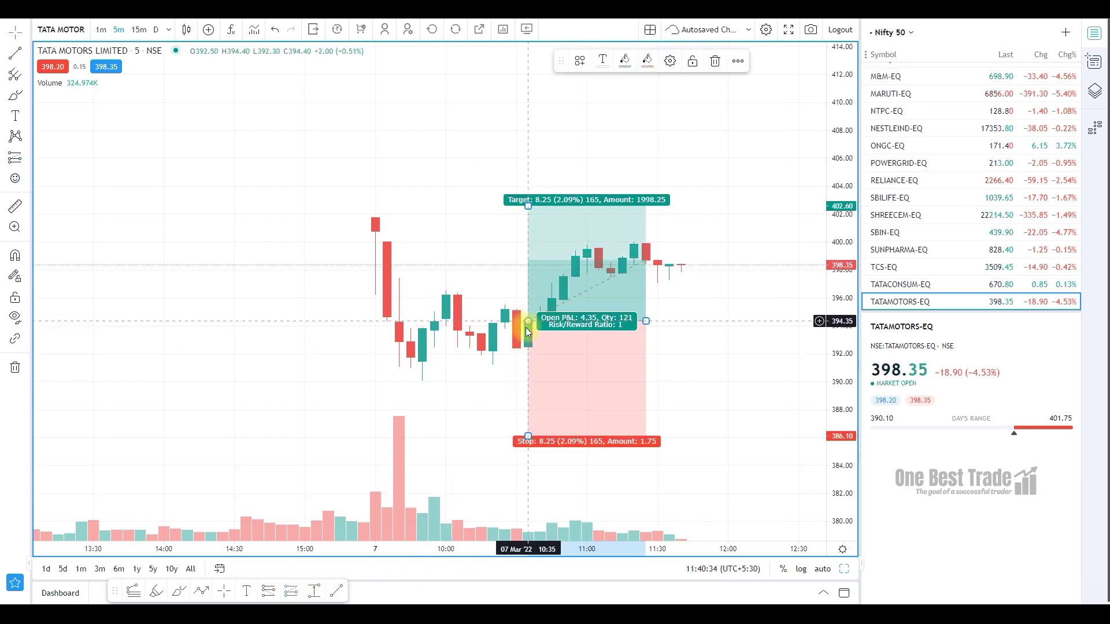
drag(526, 435, 530, 358)
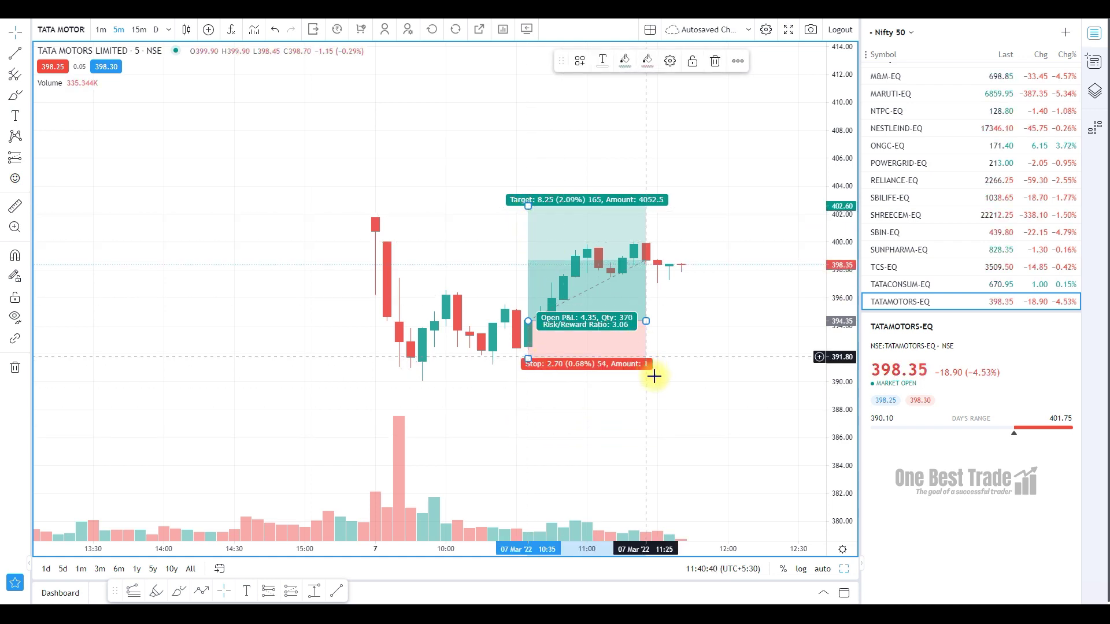
Open a TATA MOTORS buy limit ticket at 394.40 from the price scale and choose the bracket order (BO) type.
scroll(654, 376, up, 1)
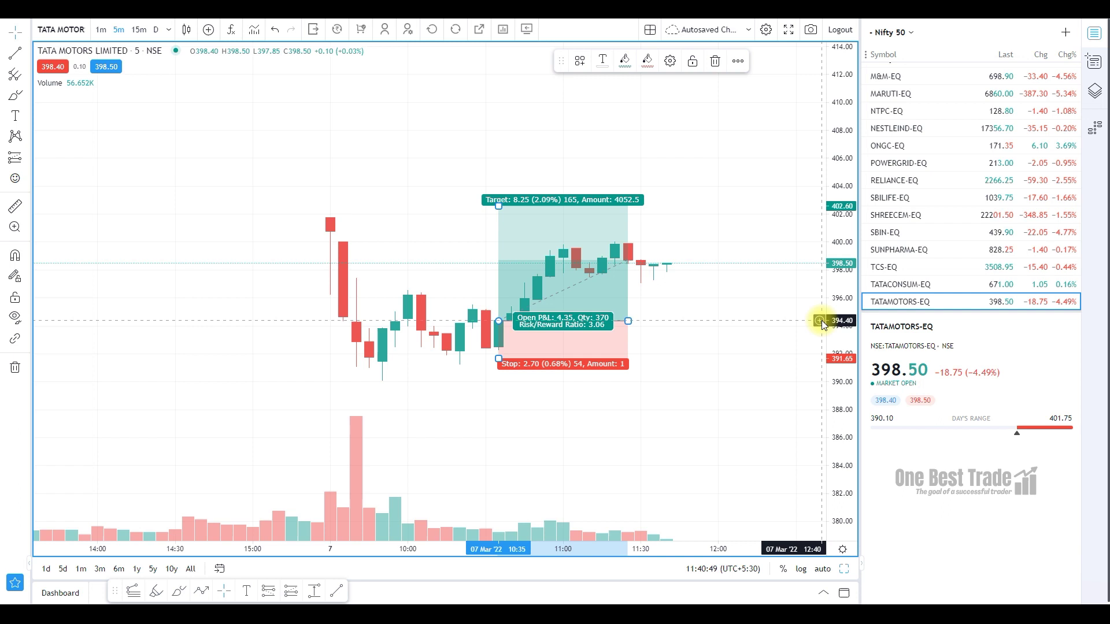
click(821, 320)
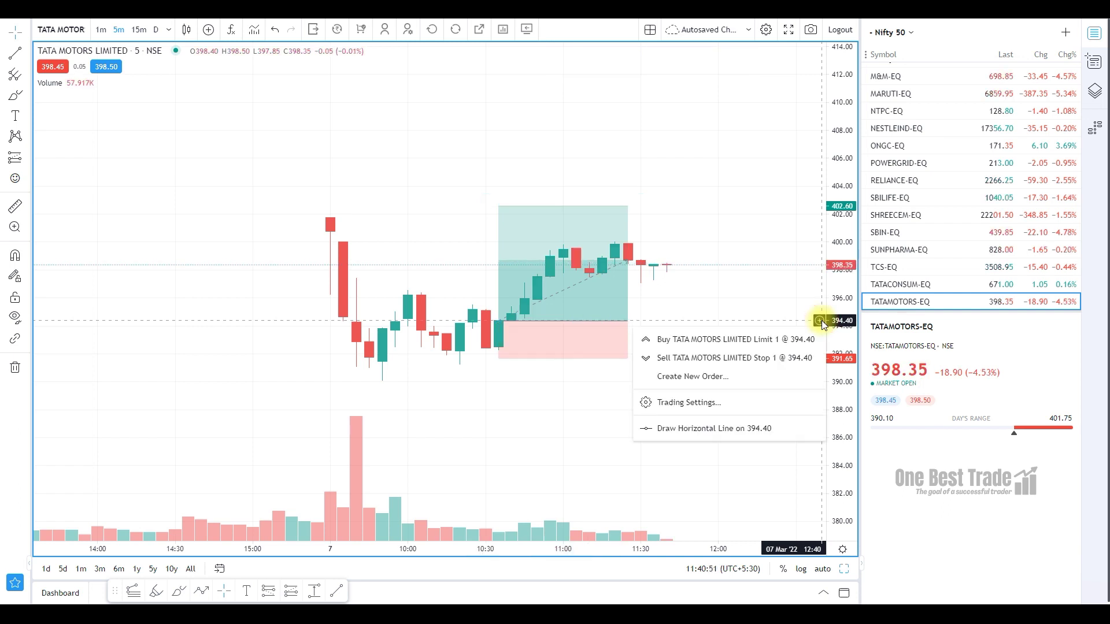
click(786, 340)
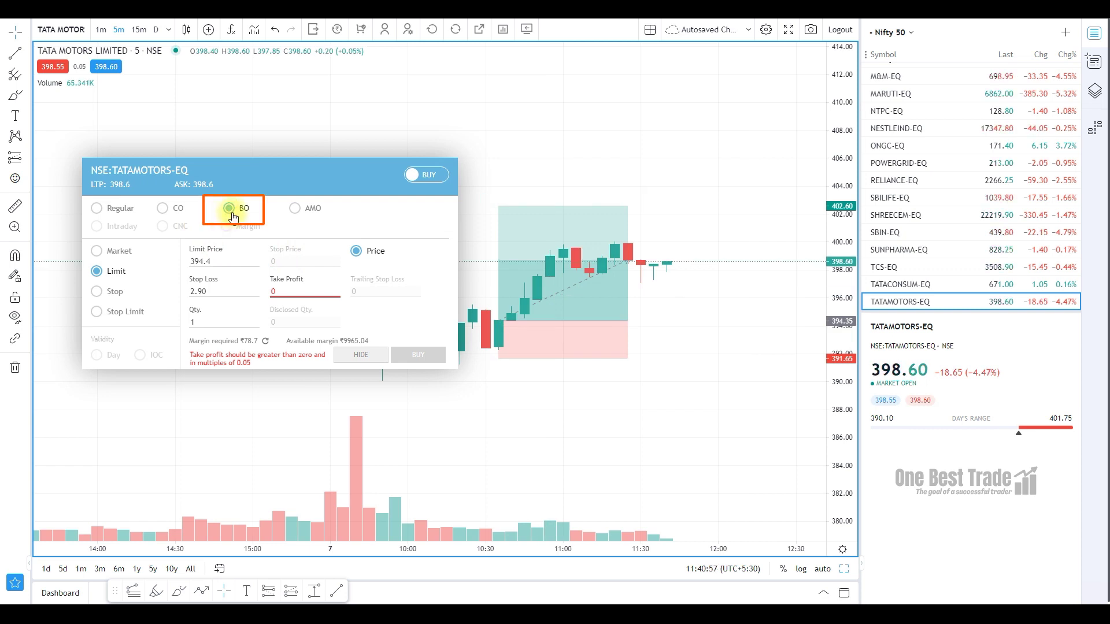
Set the bracket order's stop loss to 2.70, take profit to 8.25 and quantity to 10, and submit the buy order.
click(224, 291)
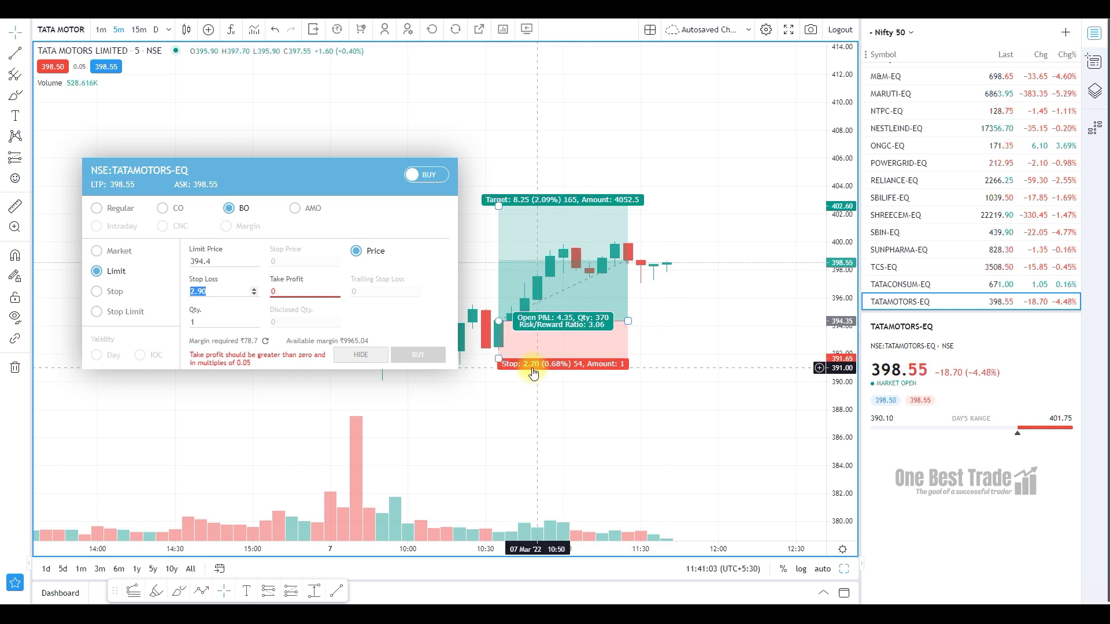
text(2.7)
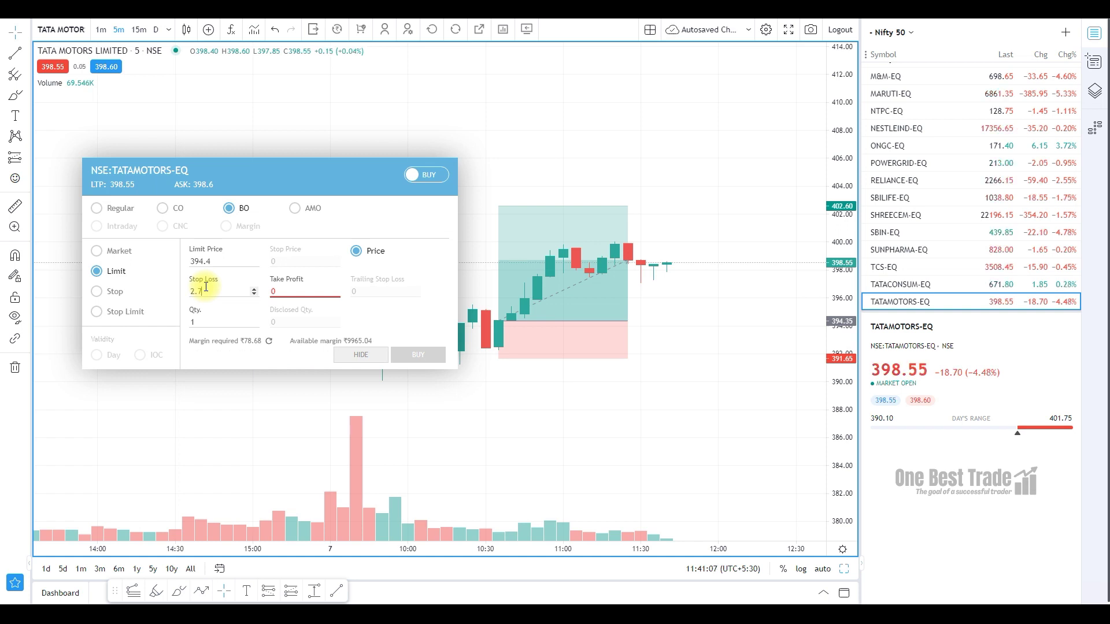
text(0)
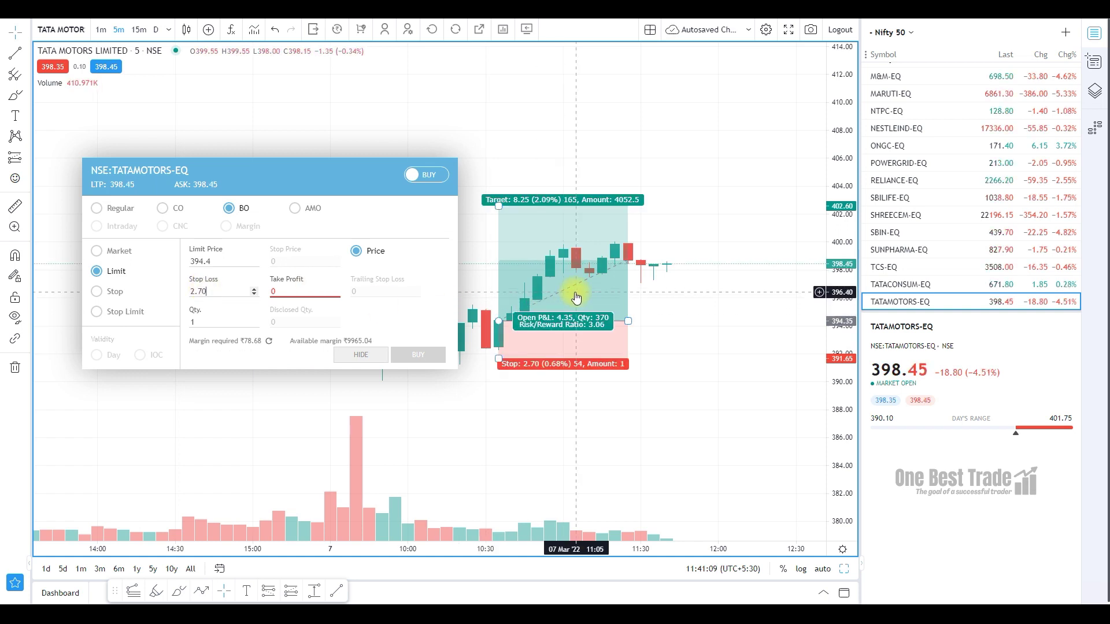
click(313, 290)
text(8.25)
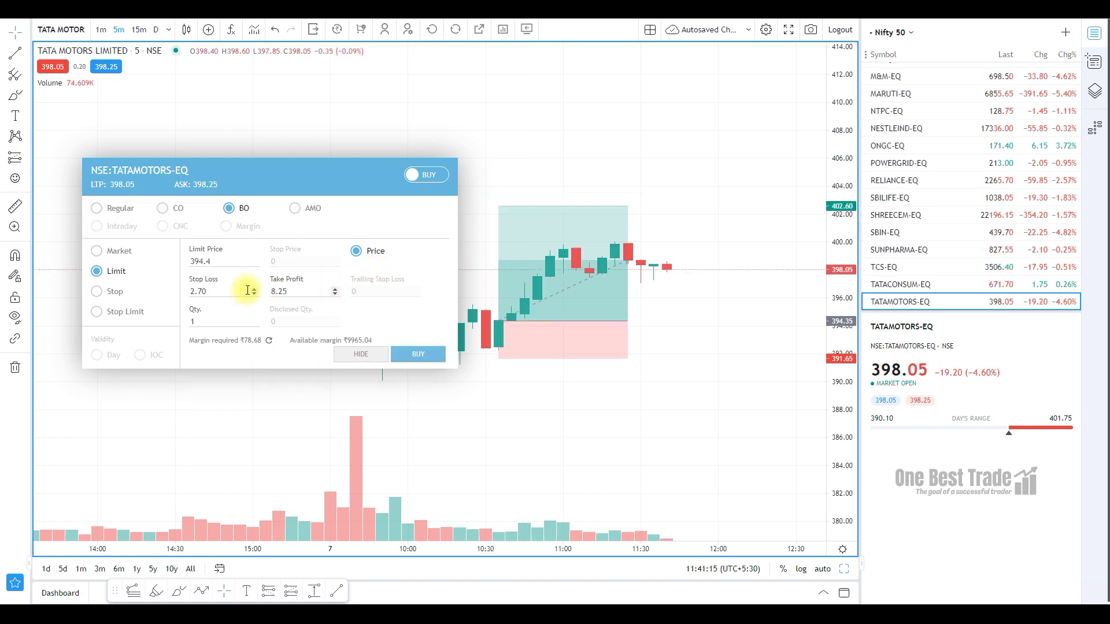
click(228, 319)
text(0)
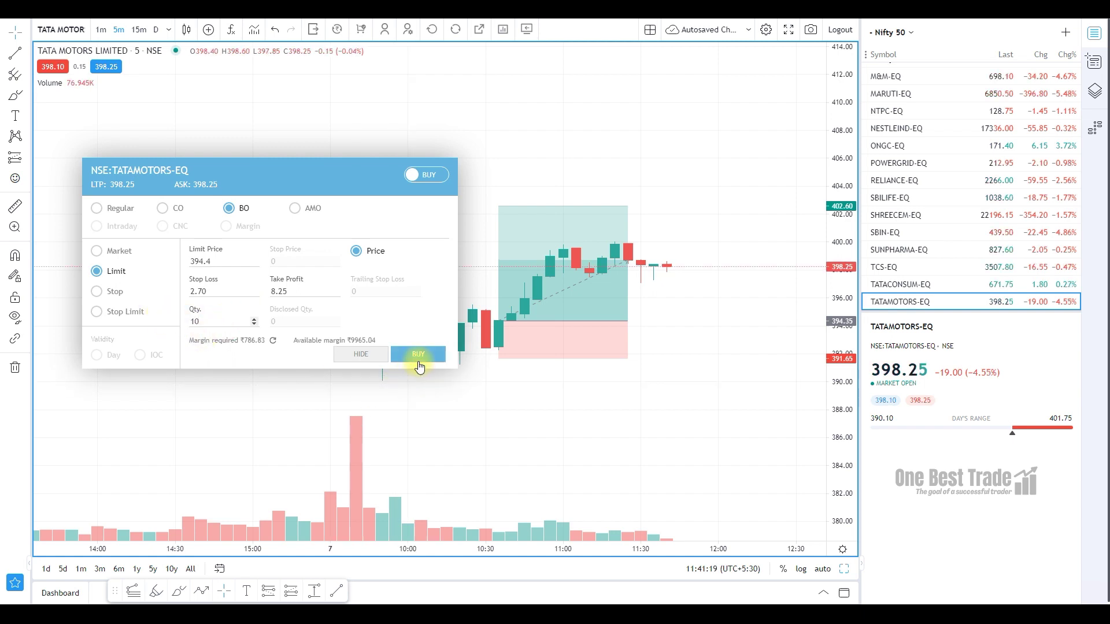
click(422, 356)
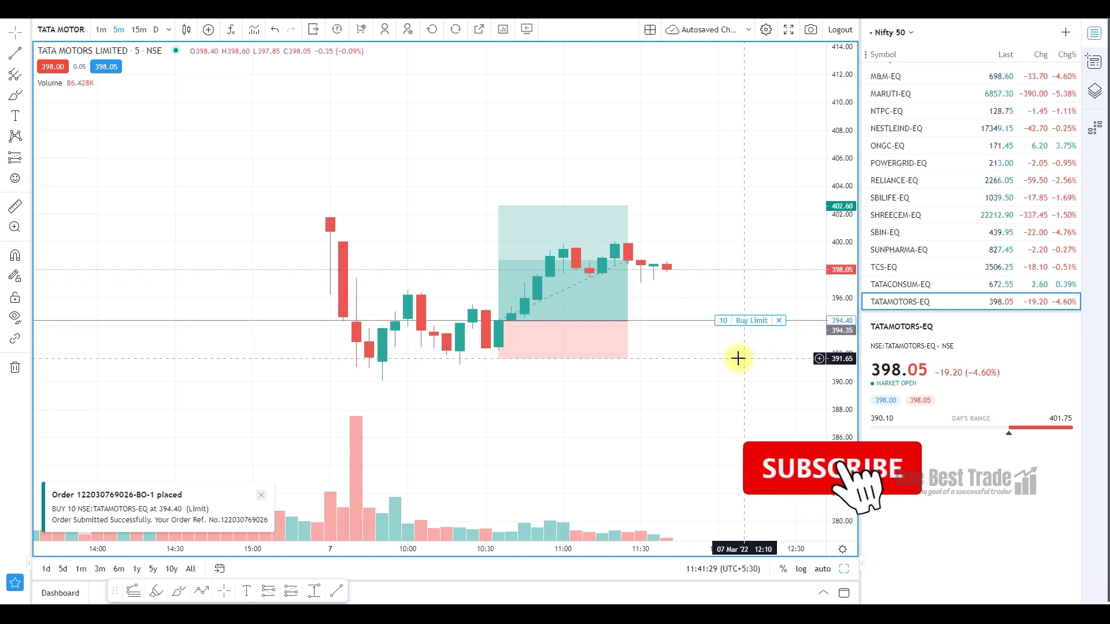
Move the pending buy limit order on the chart down to about 393.15 and submit the modification.
drag(723, 327, 720, 337)
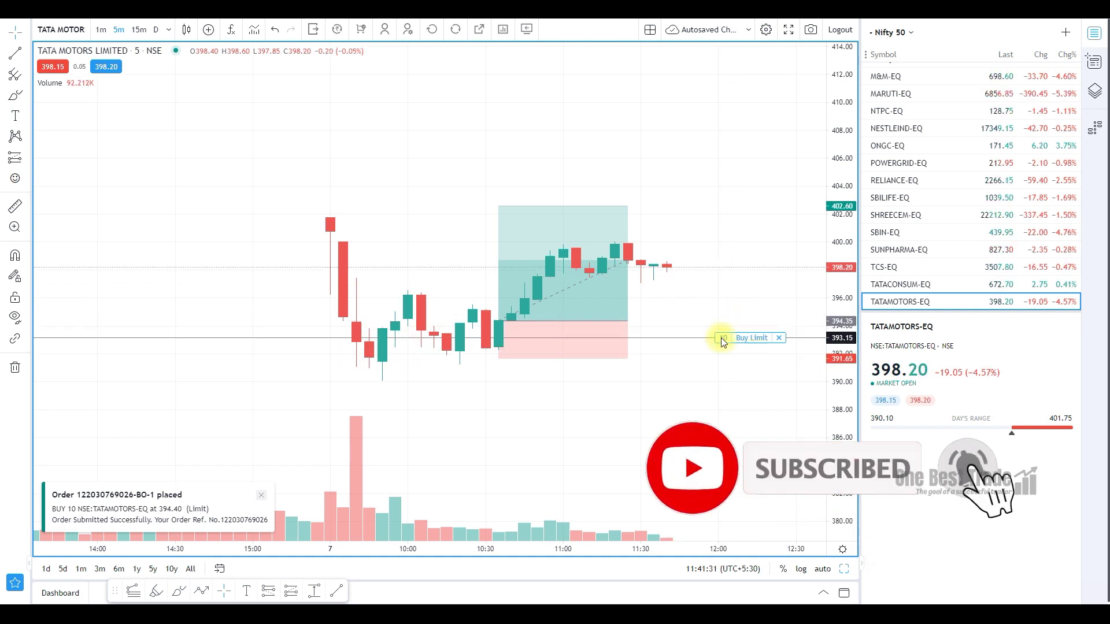
click(420, 355)
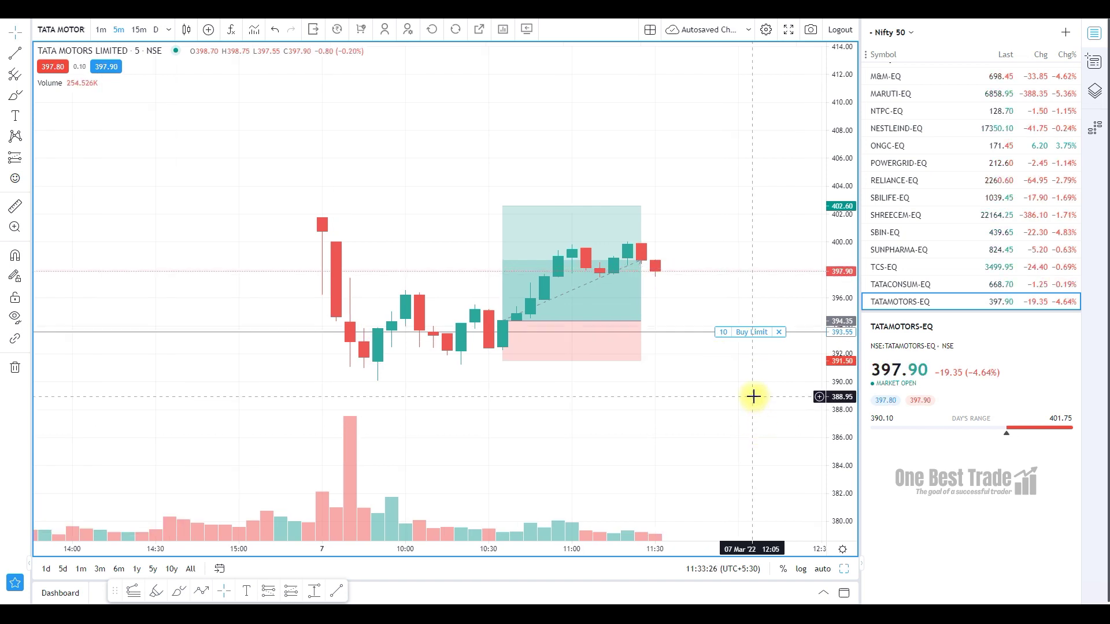
Cancel the pending Tata Motors buy limit order on the chart and confirm the cancellation.
click(778, 332)
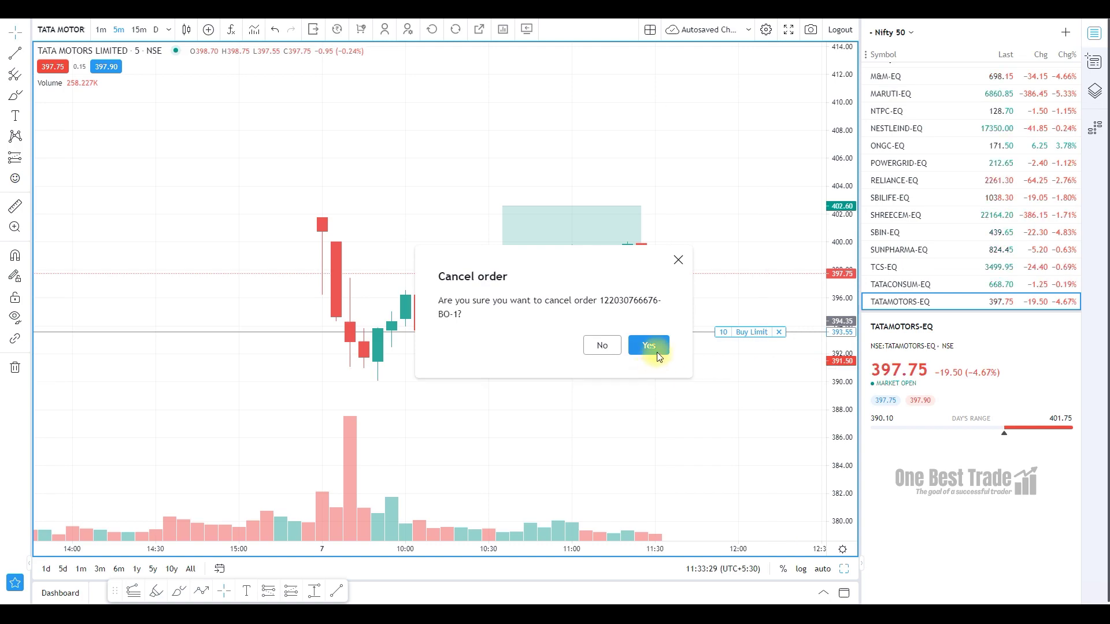
click(649, 345)
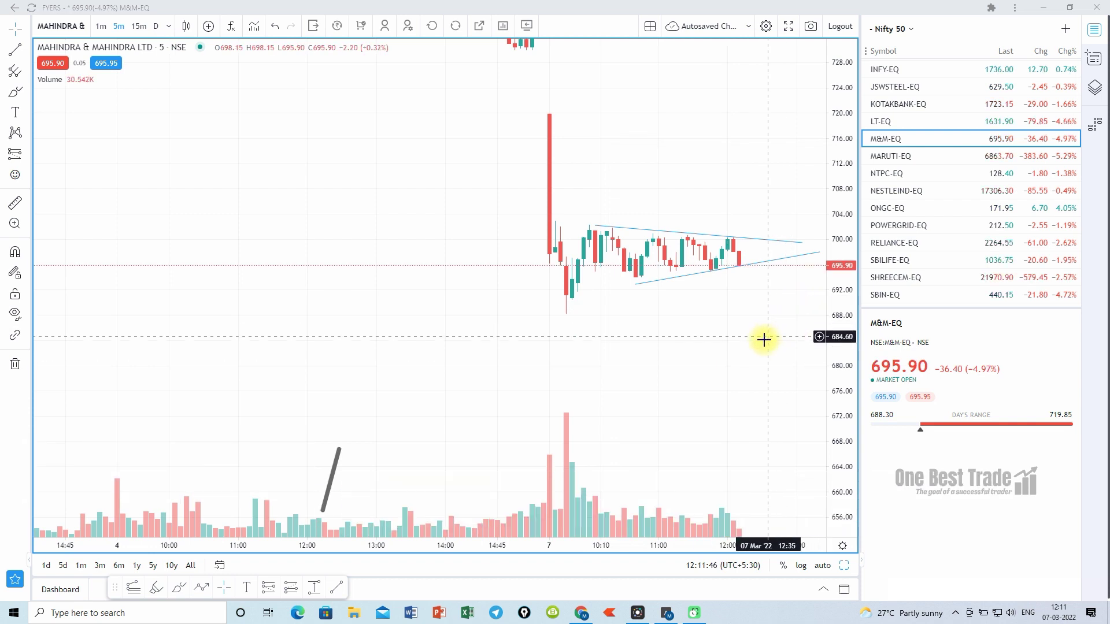
Open a sell stop ticket for Mahindra & Mahindra at 694.80 from the chart's price scale.
scroll(761, 342, up, 1)
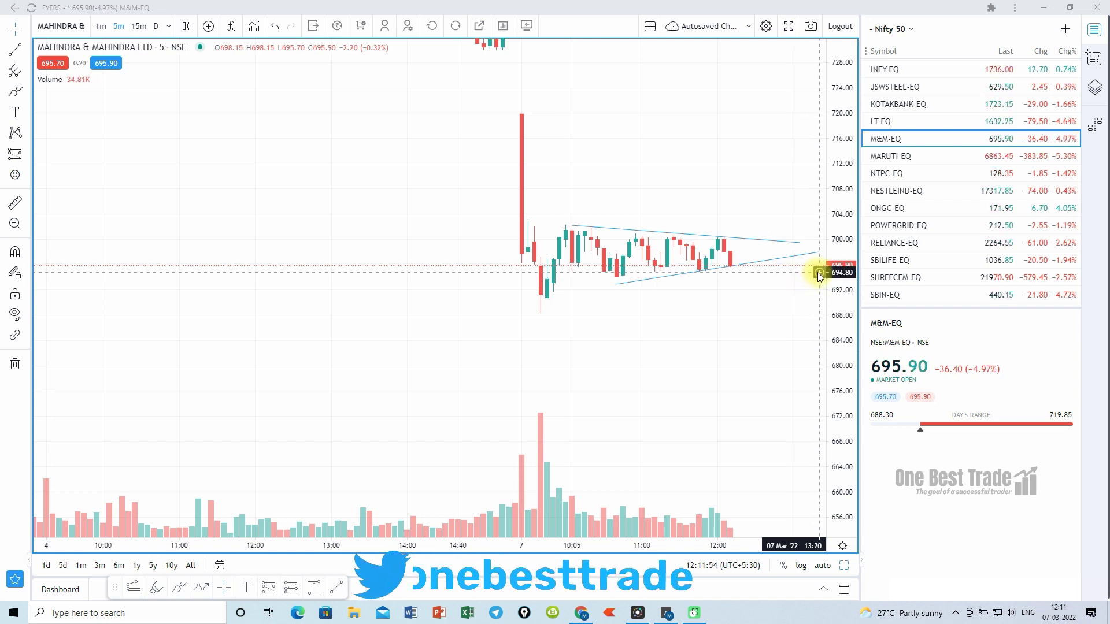
click(818, 274)
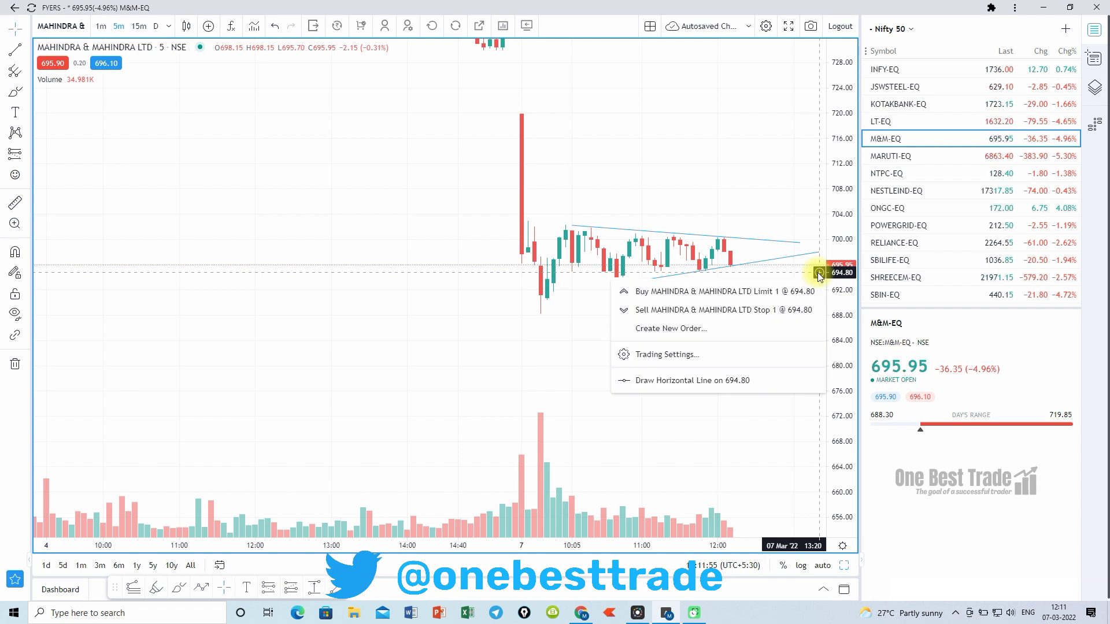
click(774, 310)
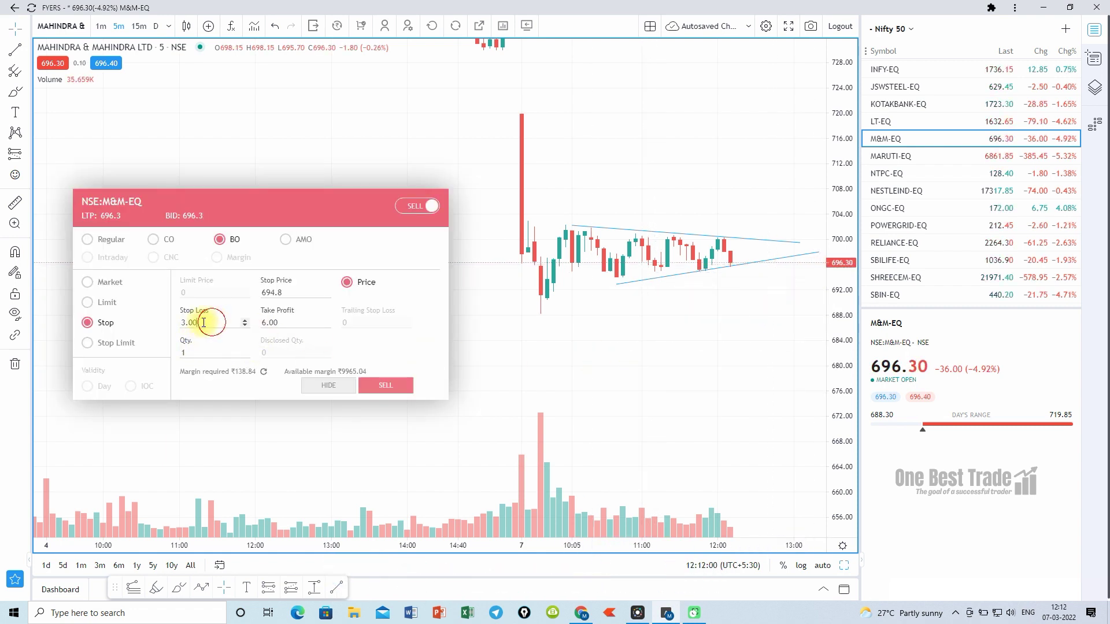
Set the M&M bracket order's stop loss to 2.50, take profit to 5.00 and quantity to 10, and submit the sell order.
click(182, 353)
text(1)
click(196, 321)
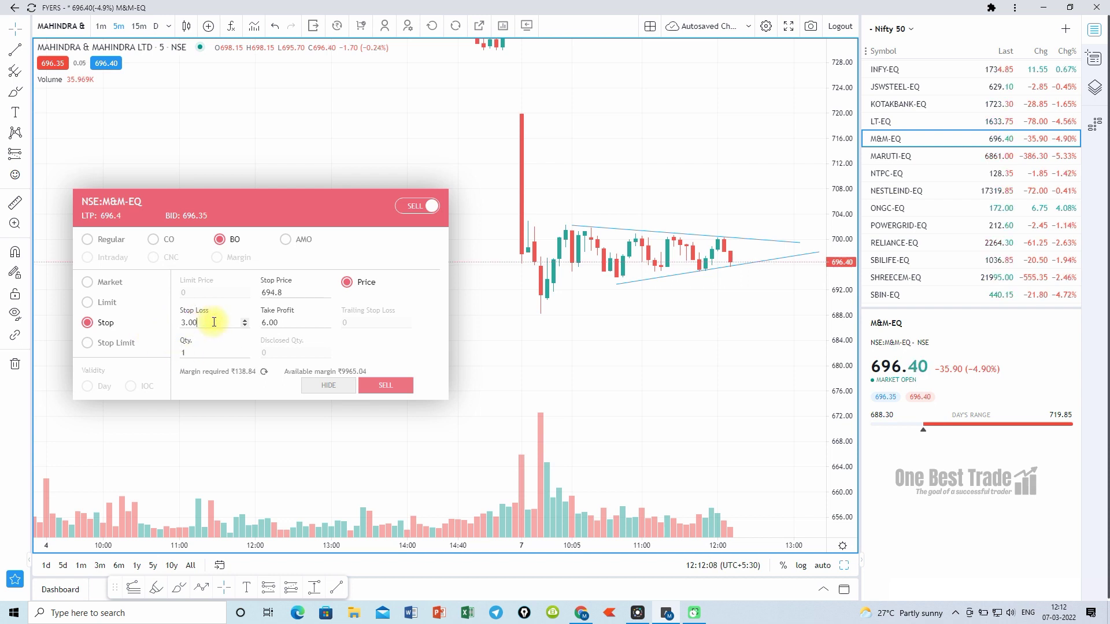
drag(214, 322, 155, 325)
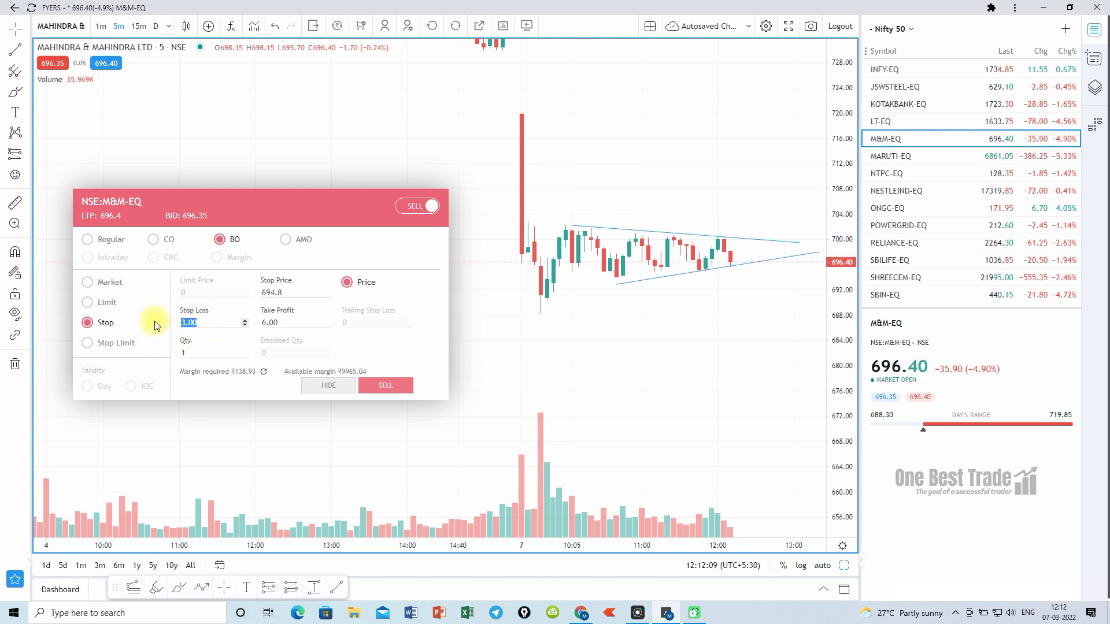
text(2.5)
drag(297, 322, 245, 321)
text(5)
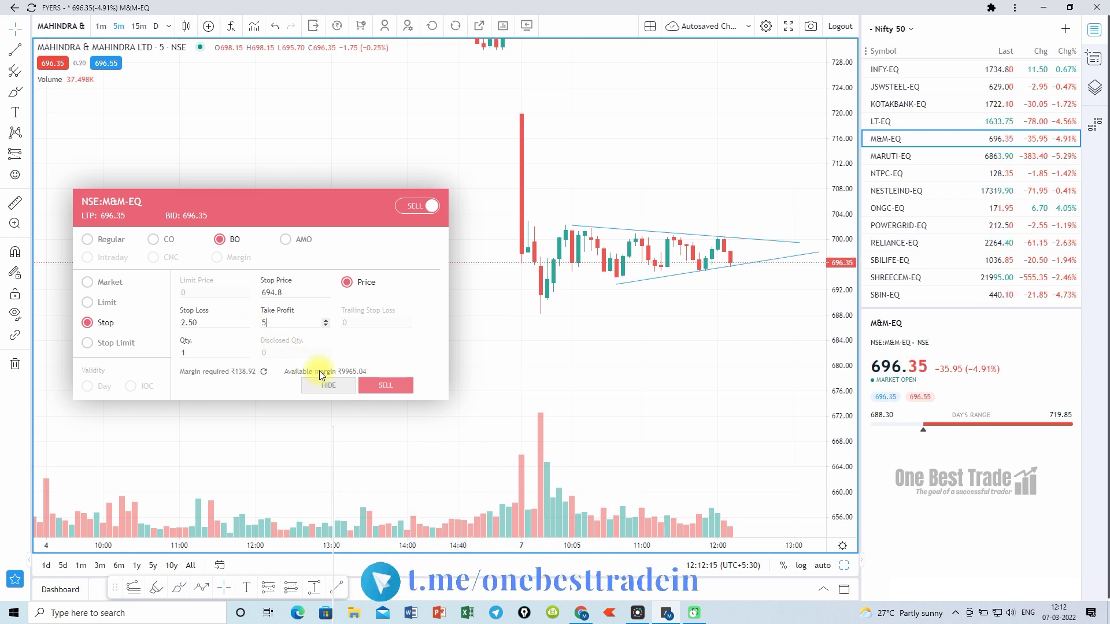
drag(214, 357, 139, 361)
text(10)
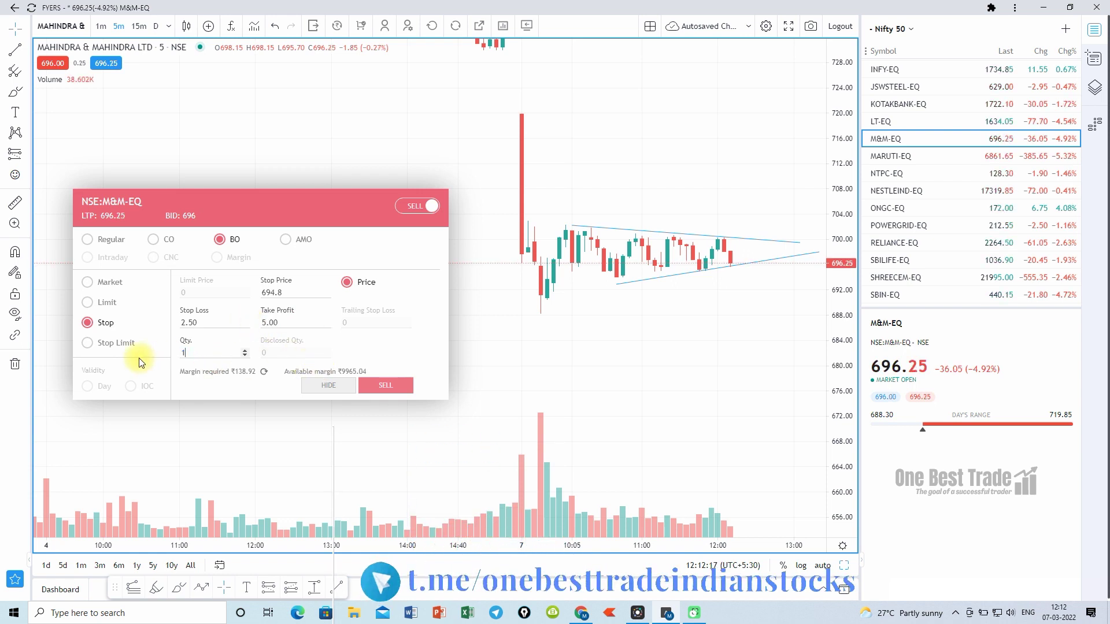
click(397, 389)
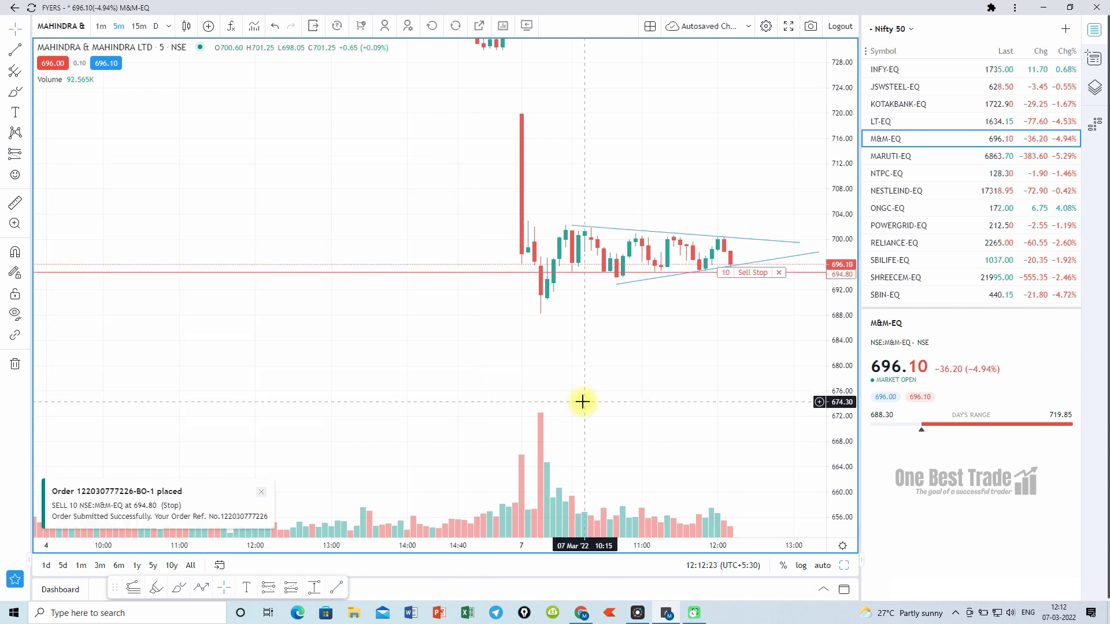
Trail the M&M buy stop exits down on the chart, to 695.35 and about 695.15, submitting each modification.
scroll(583, 401, up, 2)
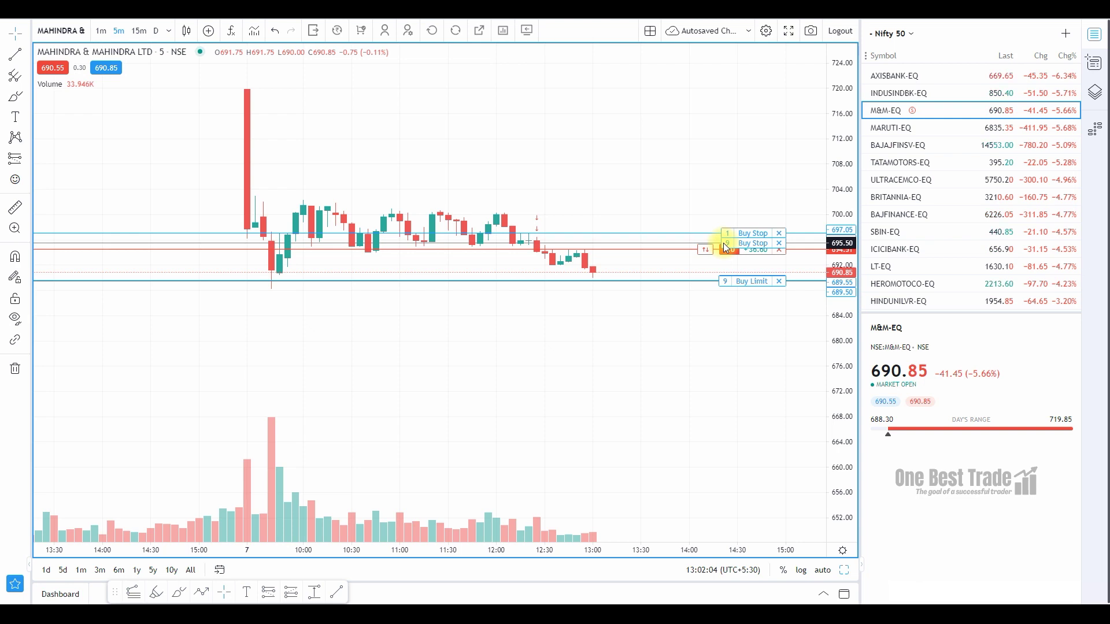
drag(723, 243, 729, 263)
click(407, 389)
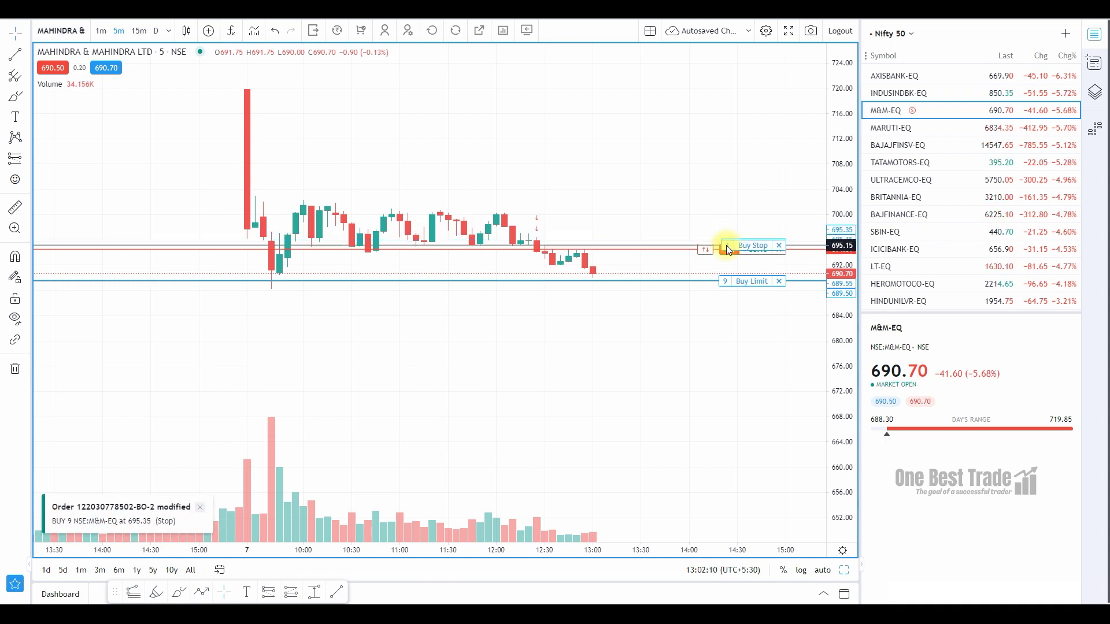
drag(727, 250, 727, 250)
click(408, 391)
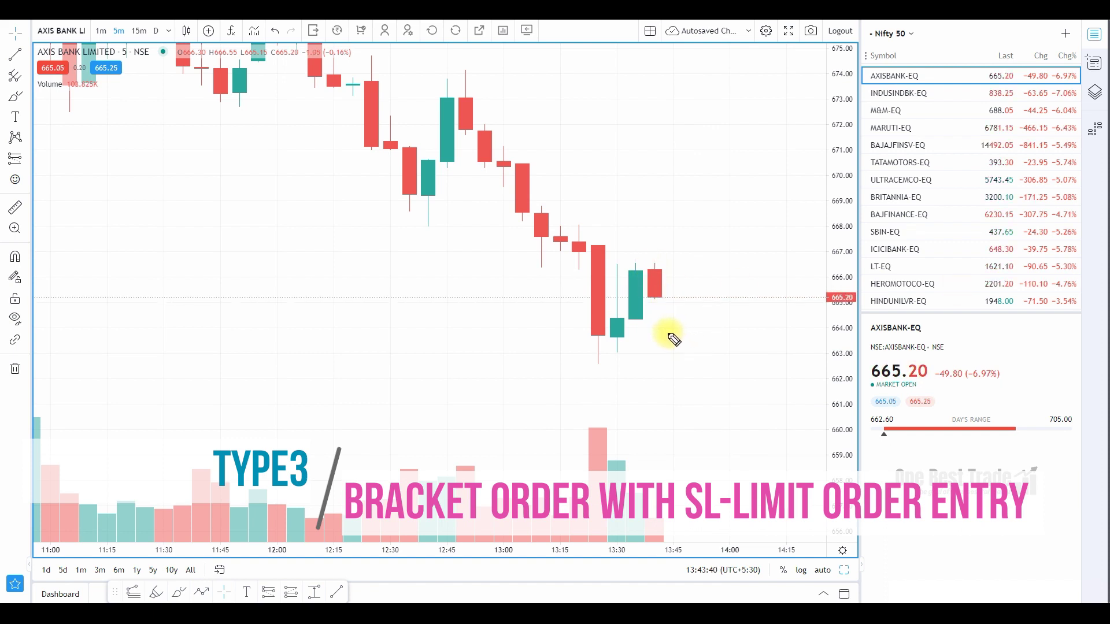
Mark the high of the last two Axis Bank candles with a short line and open a buy stop ticket at 666.70.
drag(632, 261, 665, 264)
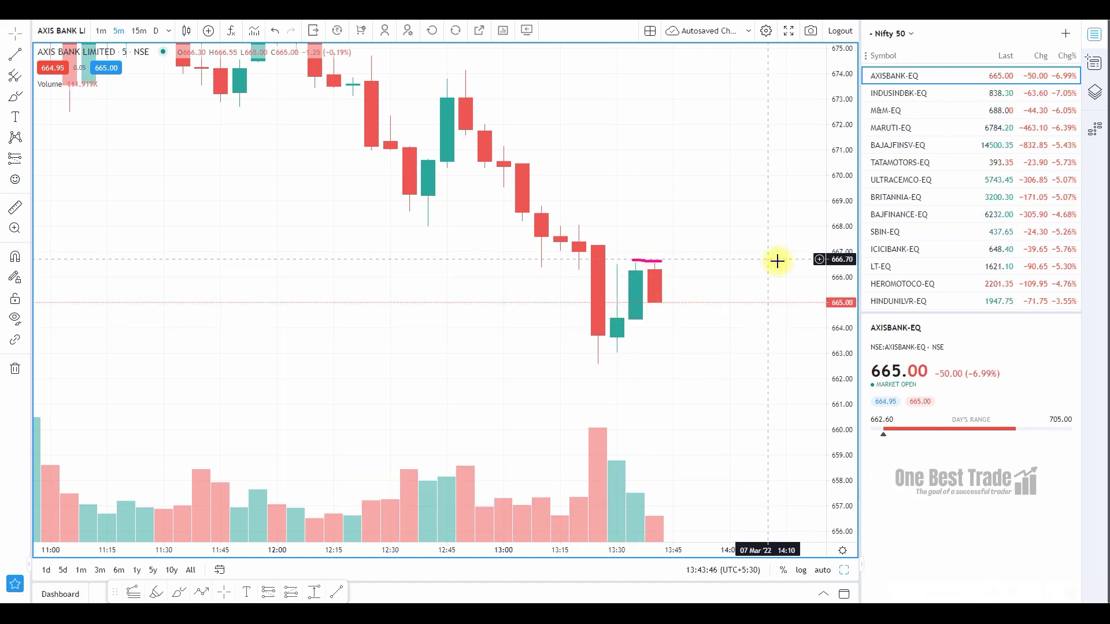
click(819, 259)
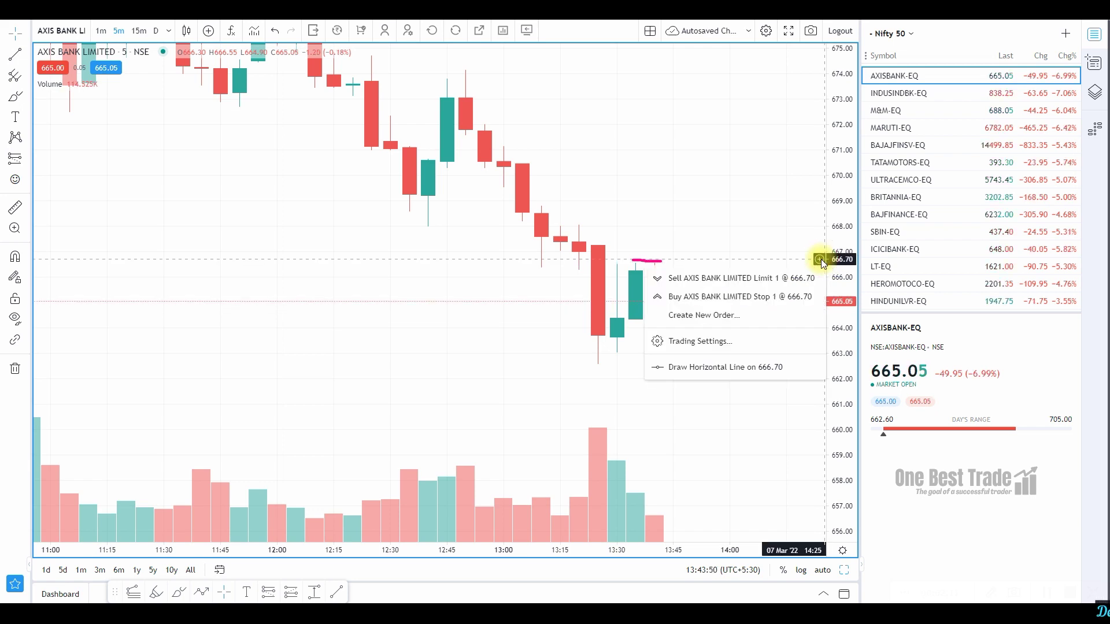
click(783, 296)
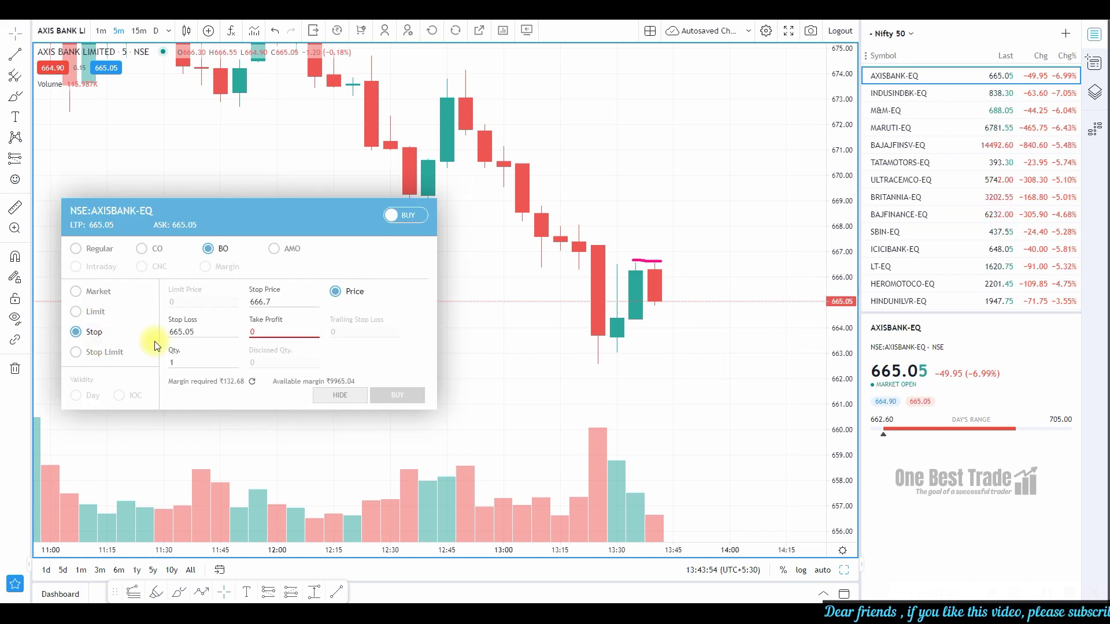
Switch the Axis Bank bracket order's entry to Stop Limit and set its limit price to 667.
click(78, 356)
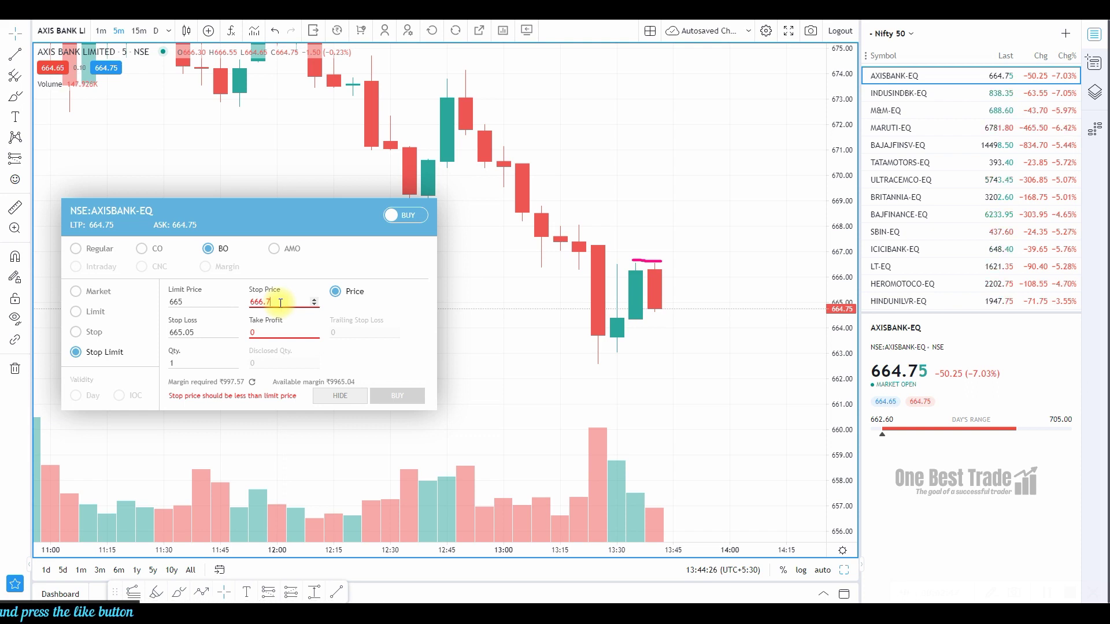
click(201, 303)
key(BackSpace)
text(7)
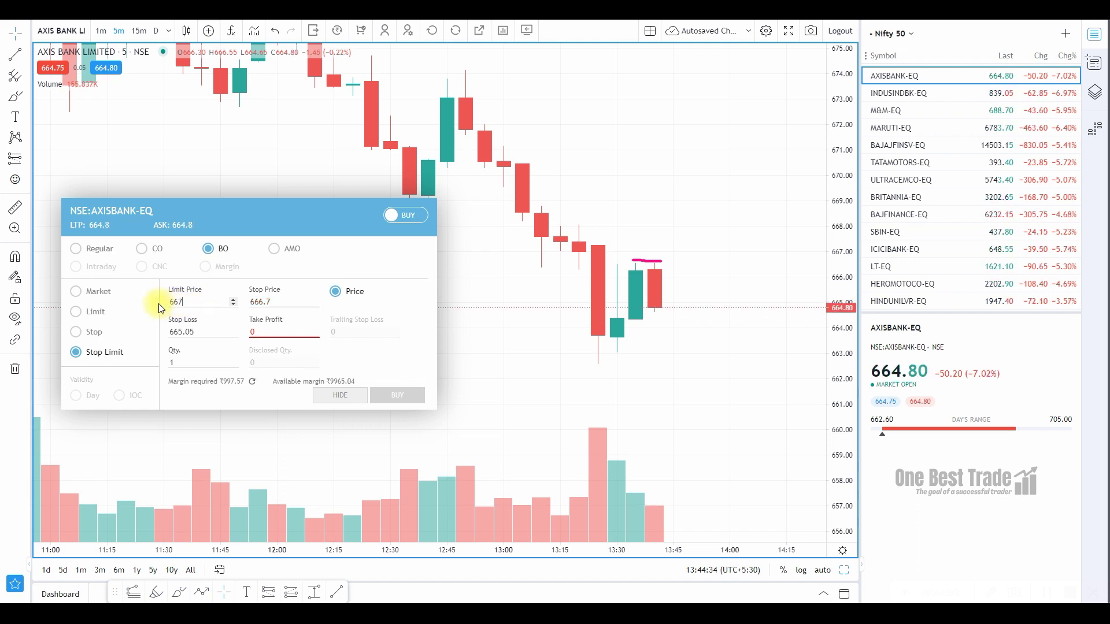
Set the Axis Bank order's stop loss to 1.00 and take profit to 2, and submit the buy order.
key(Tab)
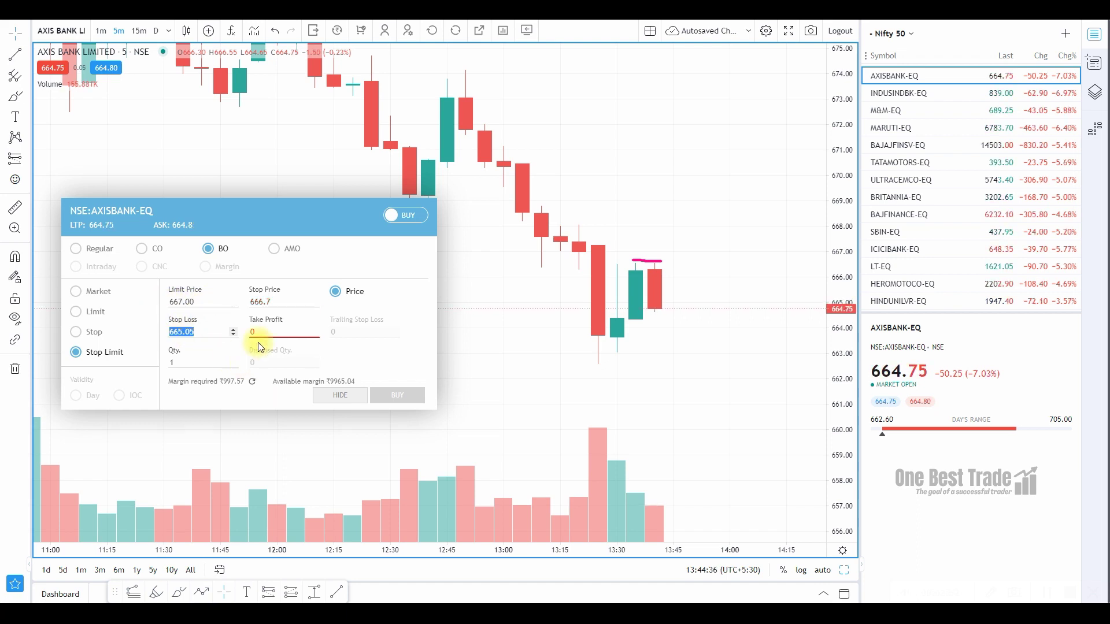
text(1)
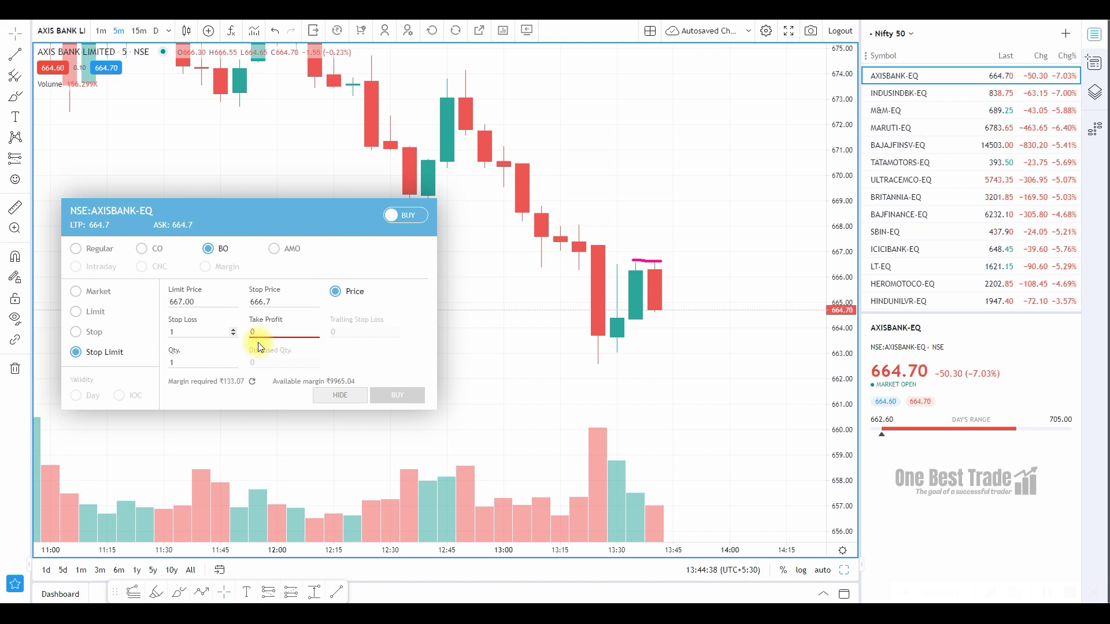
click(251, 335)
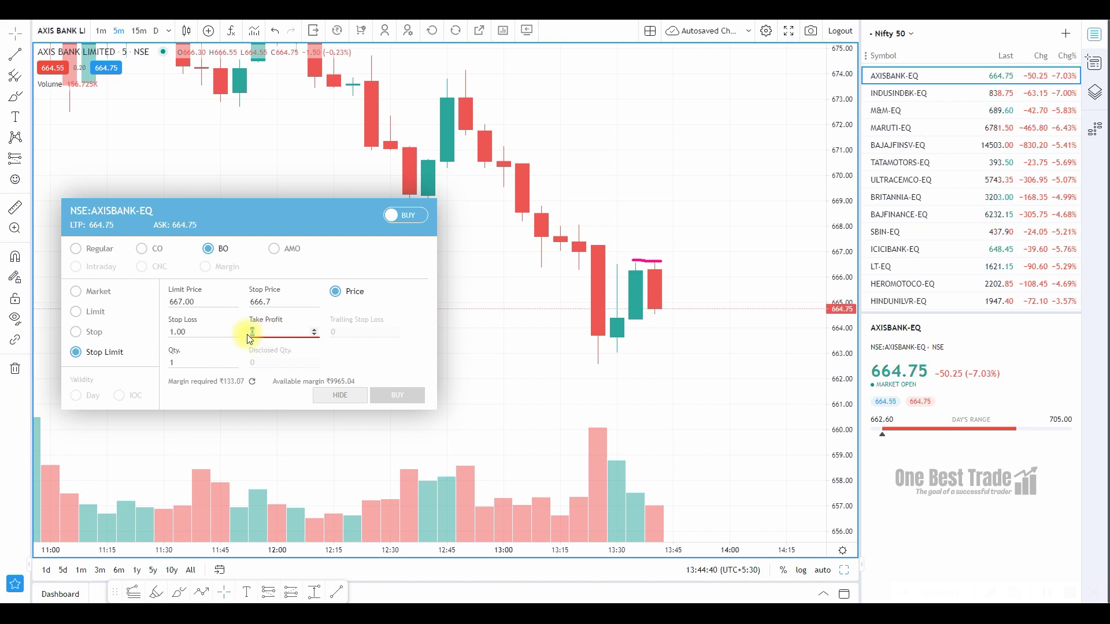
text(2)
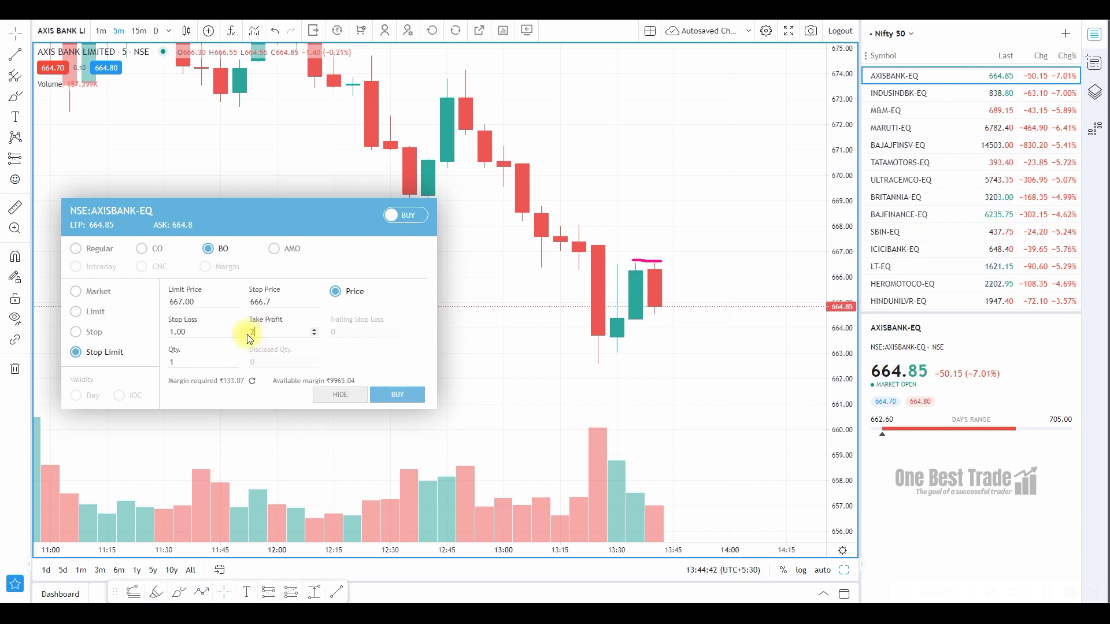
click(414, 400)
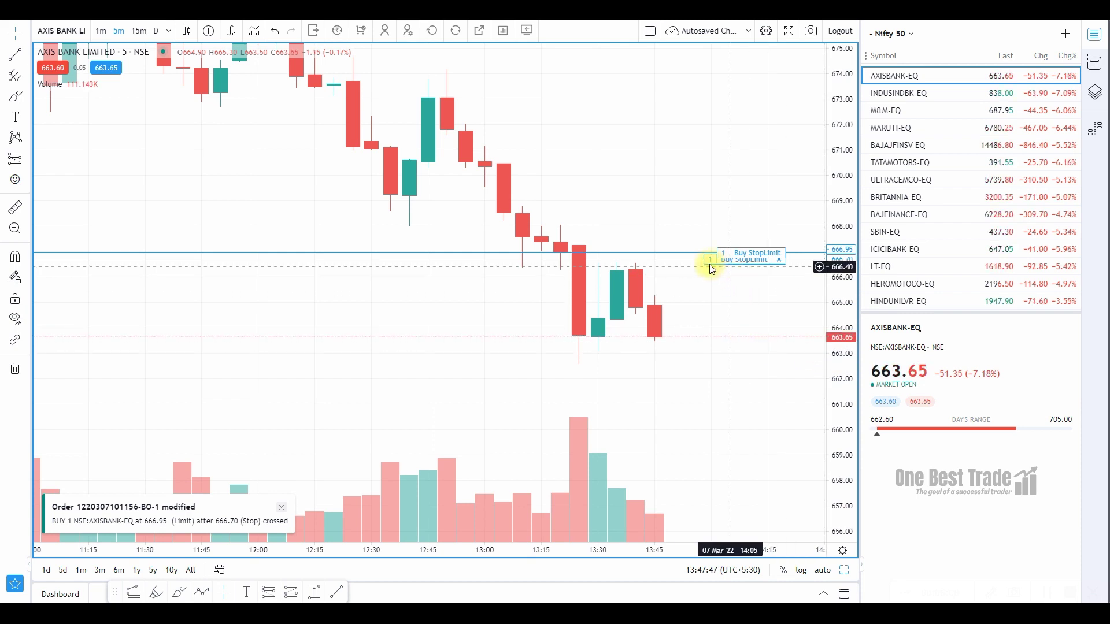
Move the pending Axis Bank order's stop price up to 667.50, set its limit price to 668 and submit the modification.
drag(710, 263, 723, 238)
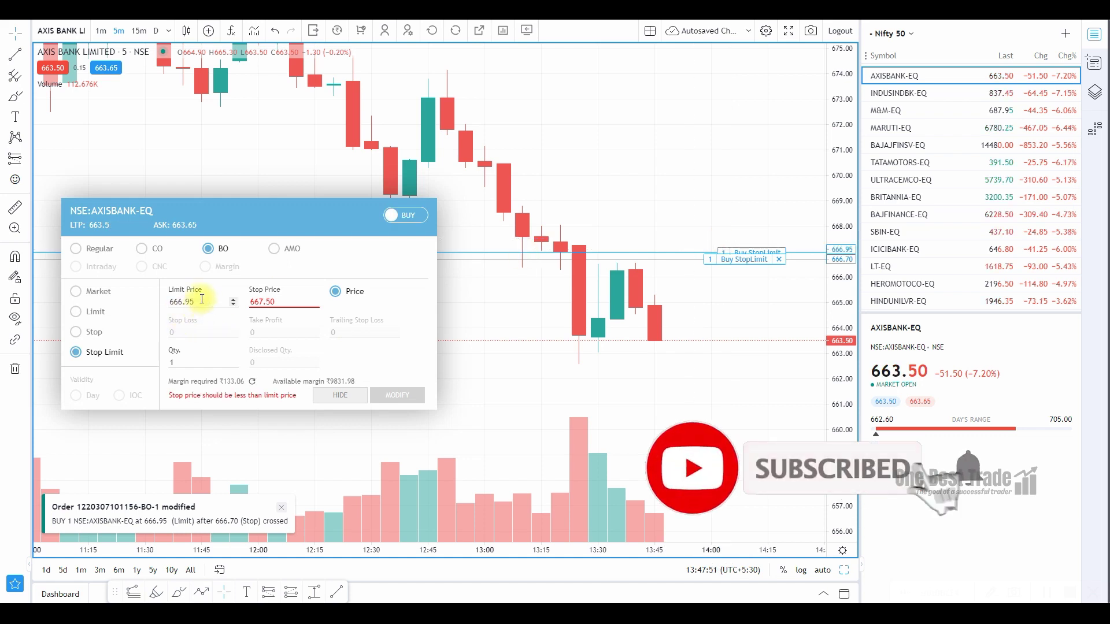
double_click(194, 301)
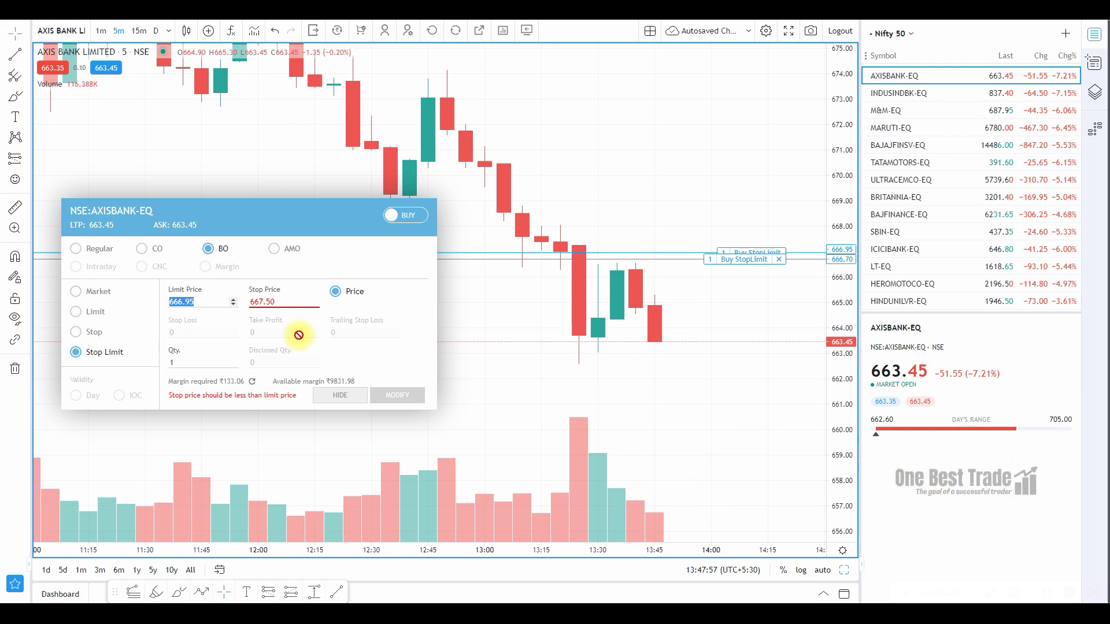
text(668)
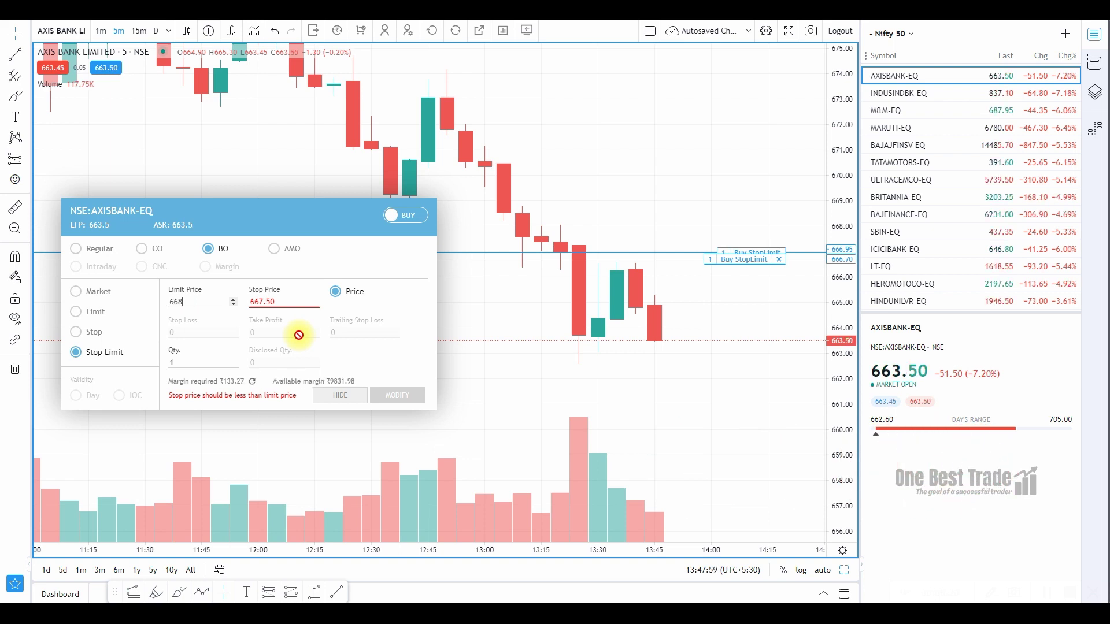
click(407, 397)
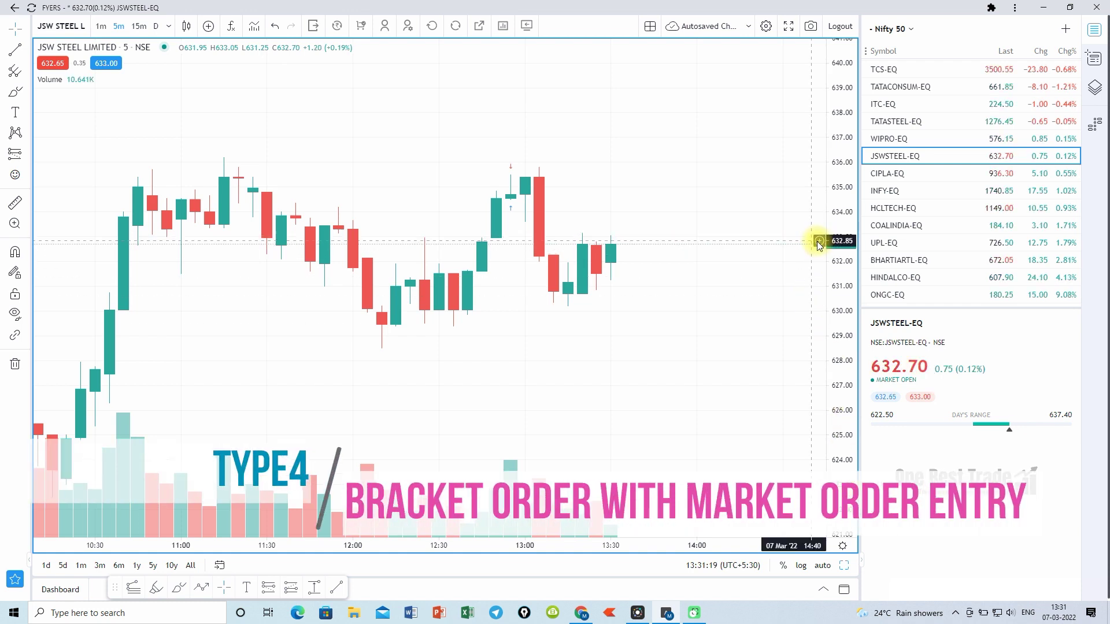
Open a buy stop ticket for JSW Steel at 633.05 from the price scale and reposition the ticket over the chart.
click(818, 237)
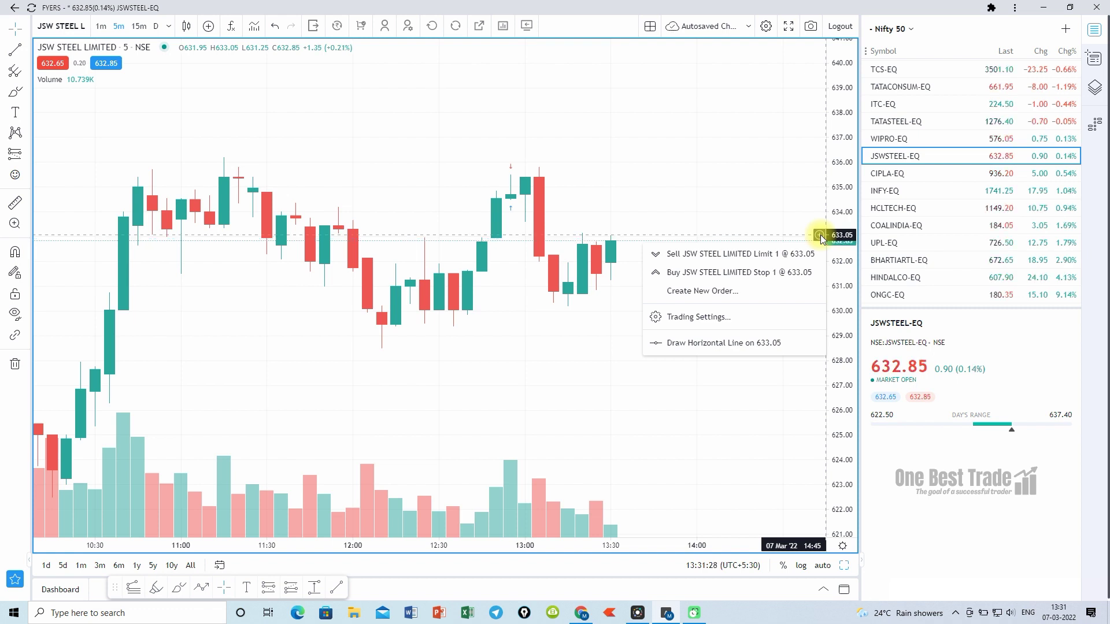
click(769, 271)
drag(181, 190, 232, 203)
Set the JSW Steel bracket order's stop loss to 1.00 and take profit to 2.00, switch the entry to Market and submit the buy order.
drag(206, 328, 122, 331)
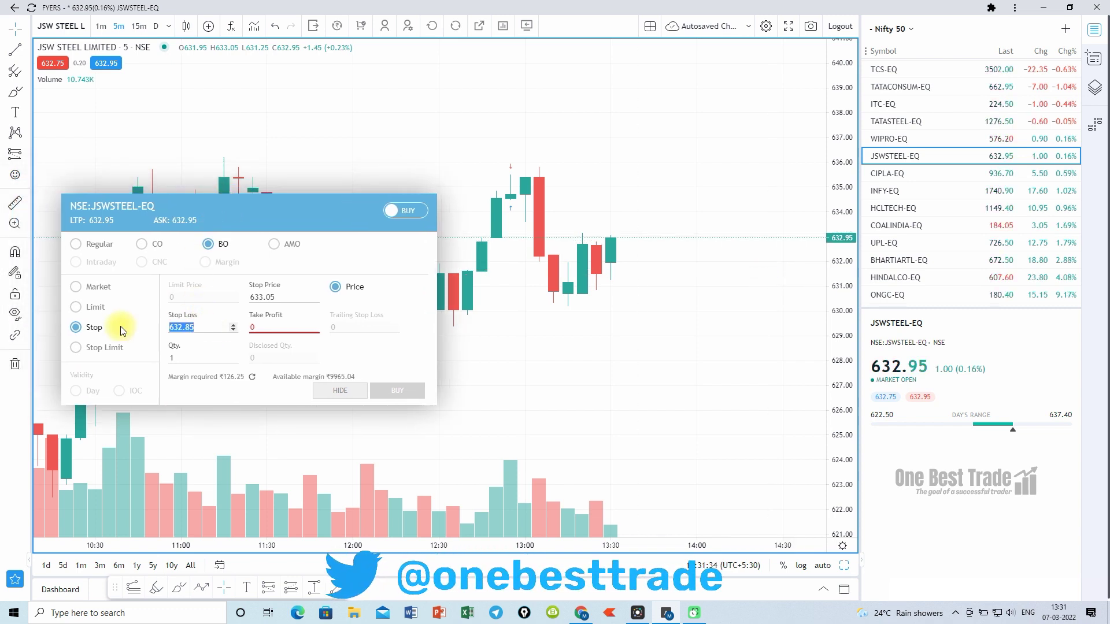
text(1)
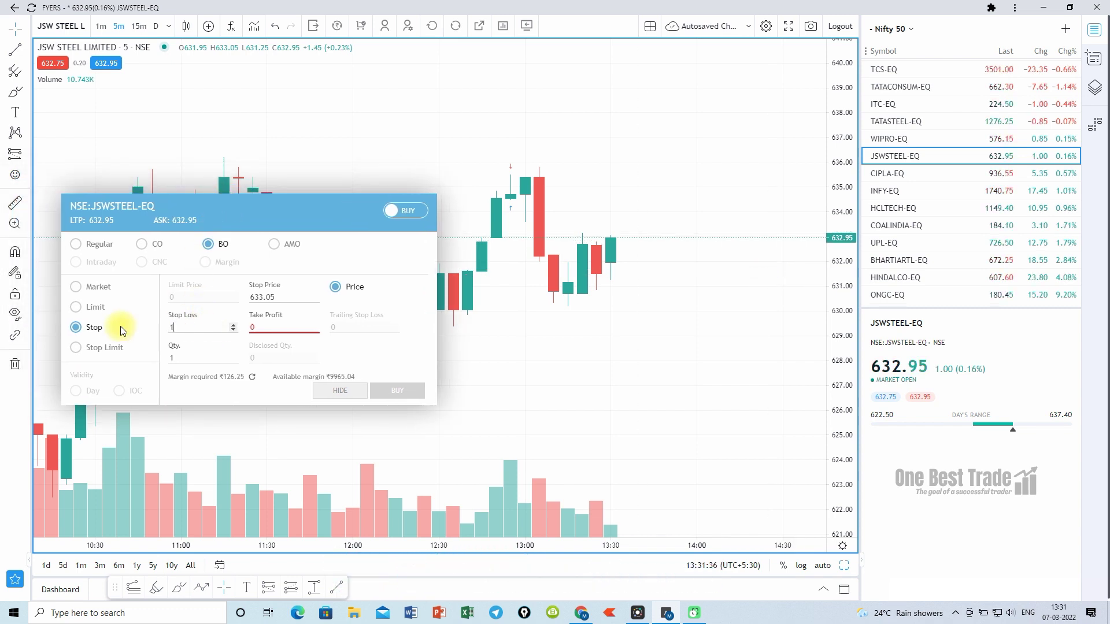
click(278, 327)
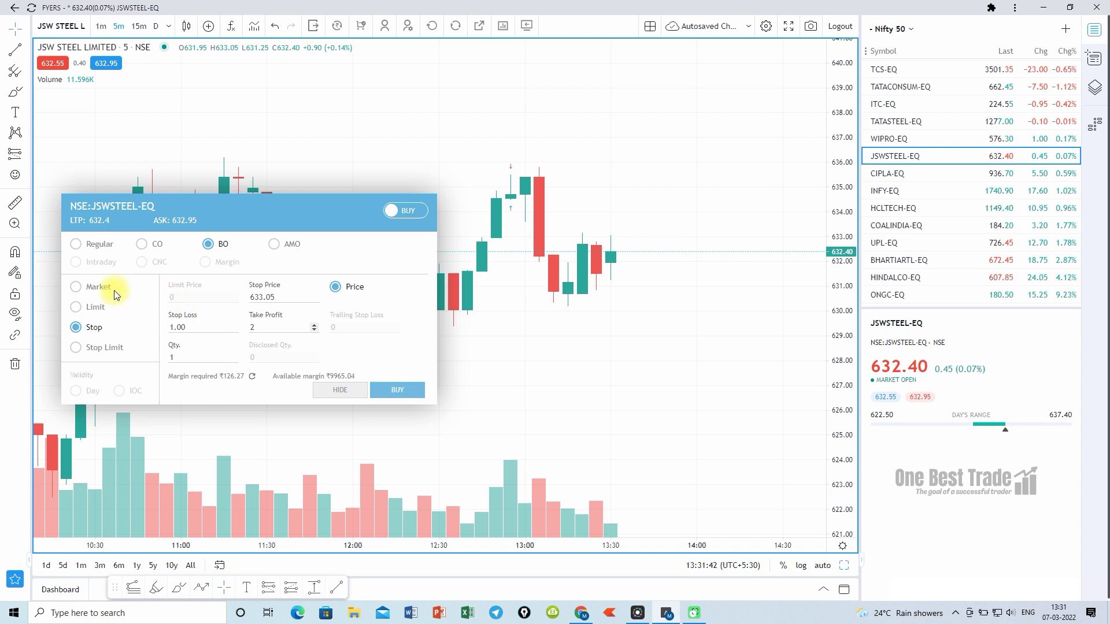
click(76, 287)
click(412, 400)
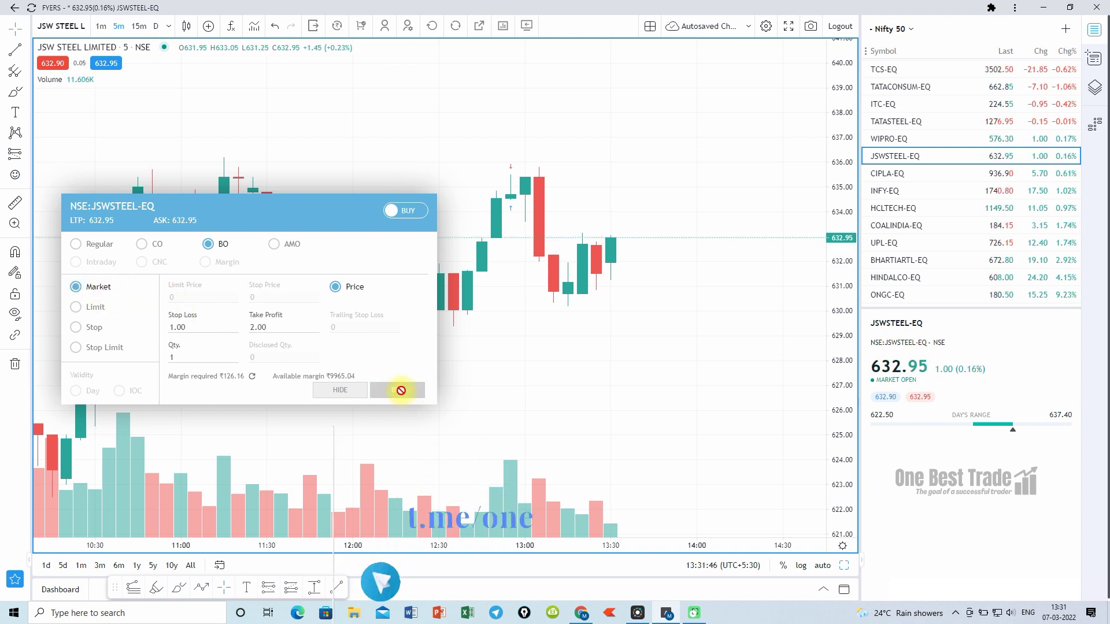